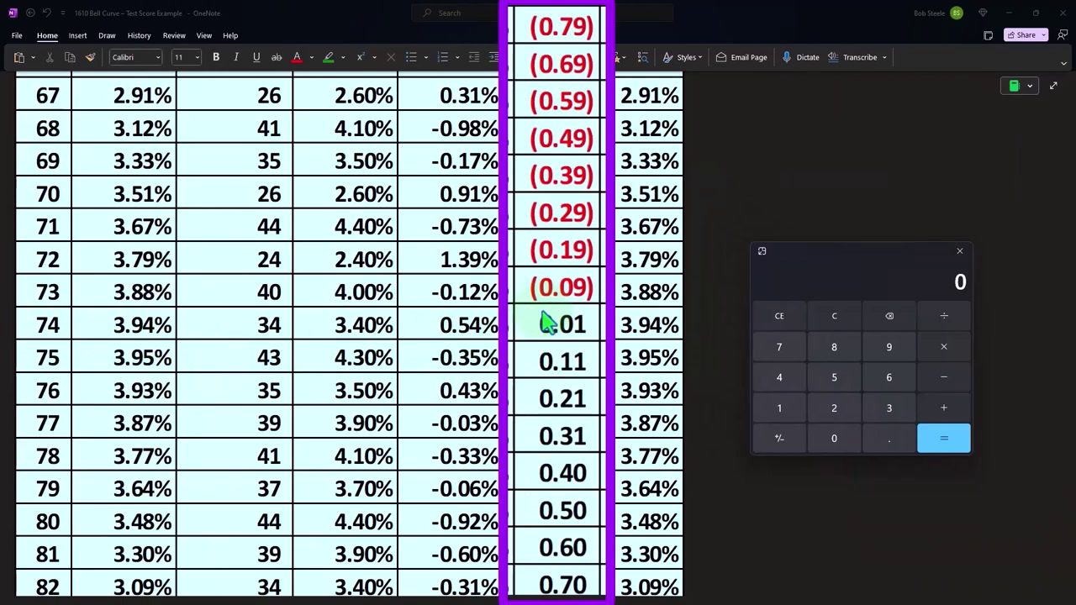
- Close the calculator and uncover the IF formula and the P(x<=90) and P(x>90) heading of the table's last column
{"action": "scroll", "coordinate": [547, 324], "scroll_direction": "down", "scroll_amount": 10}
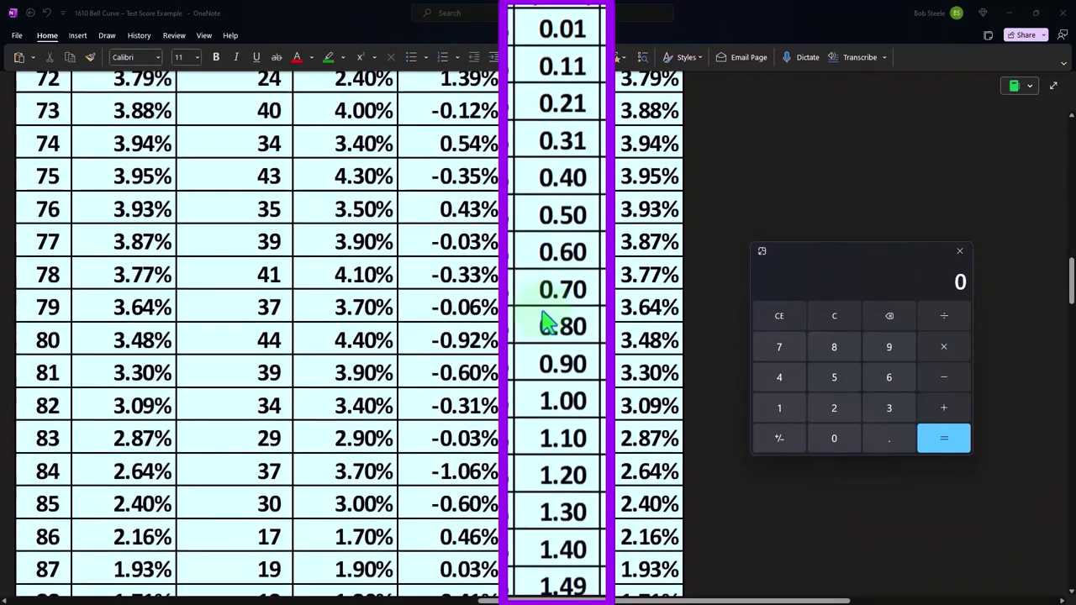
{"action": "scroll", "coordinate": [545, 322], "scroll_direction": "down", "scroll_amount": 10}
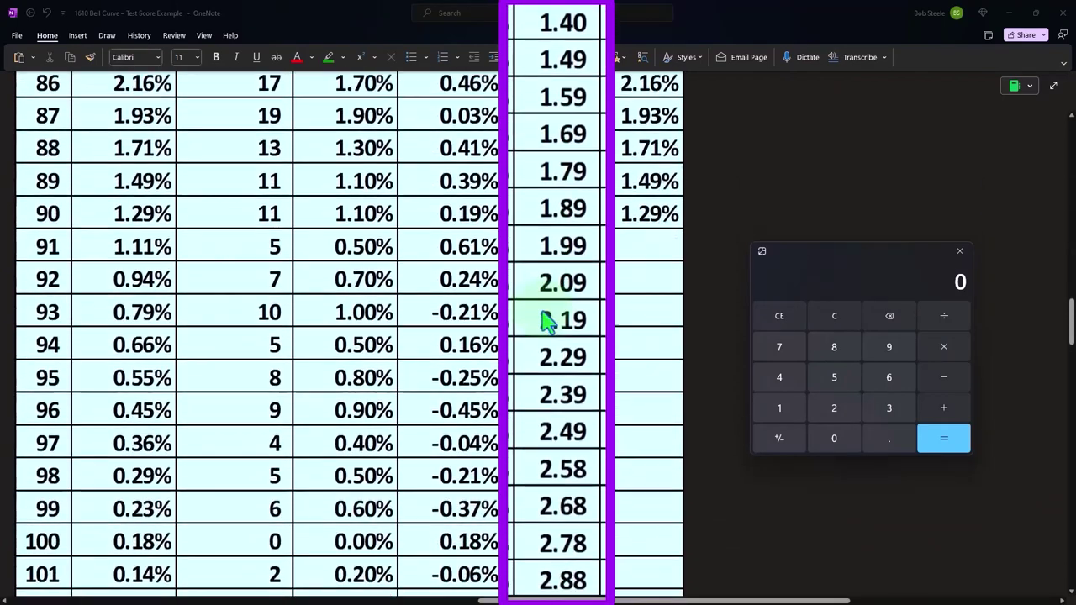
{"action": "scroll", "coordinate": [545, 322], "scroll_direction": "down", "scroll_amount": 6}
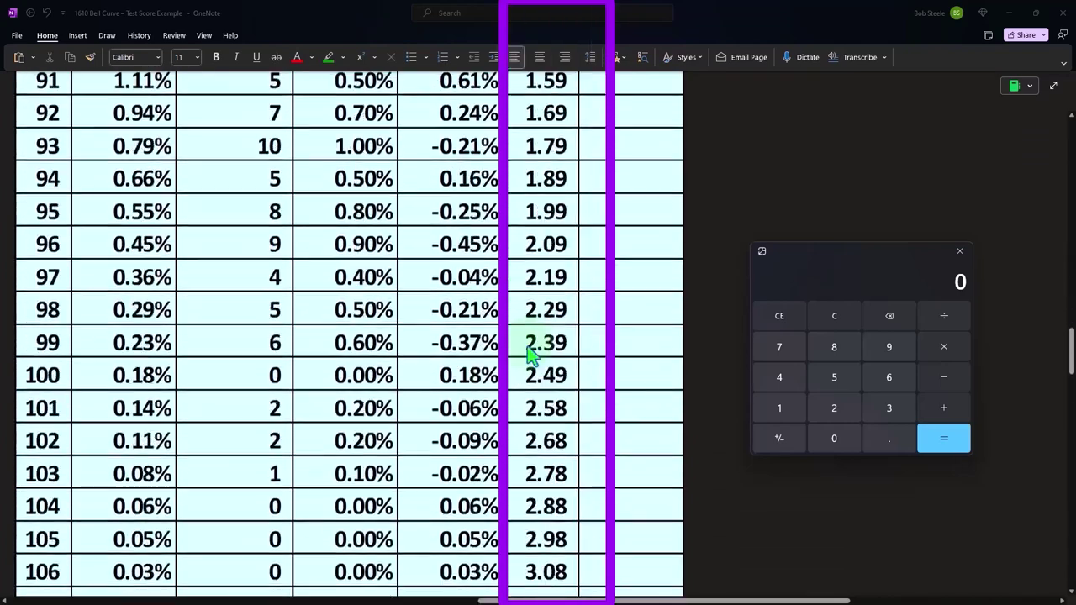
{"action": "scroll", "coordinate": [530, 353], "scroll_direction": "up", "scroll_amount": 20}
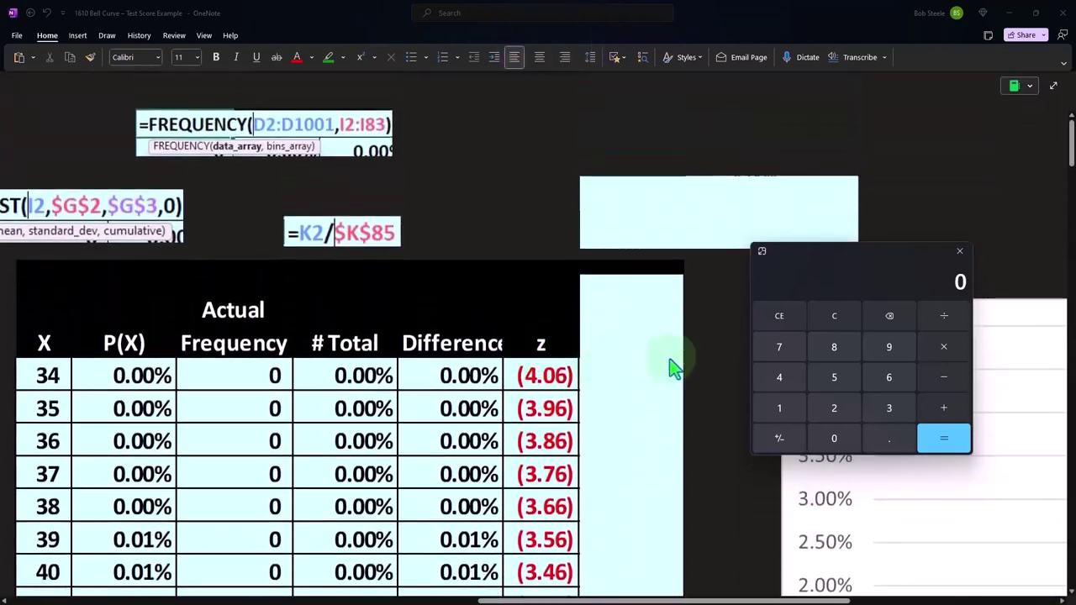
{"action": "left_click", "coordinate": [960, 250]}
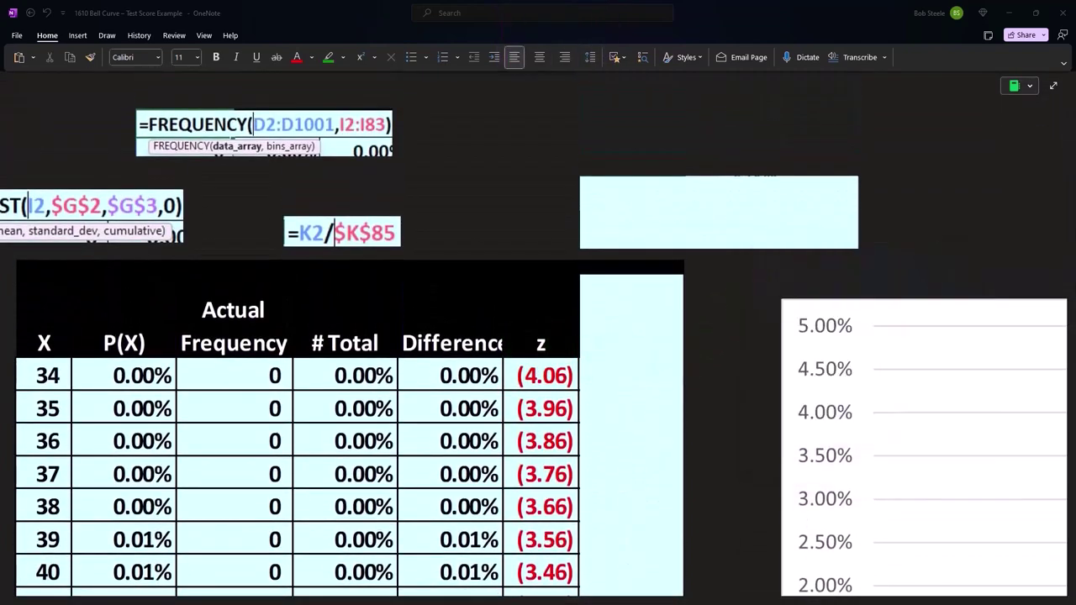
{"action": "left_click", "coordinate": [615, 331]}
{"action": "left_click", "coordinate": [707, 221]}
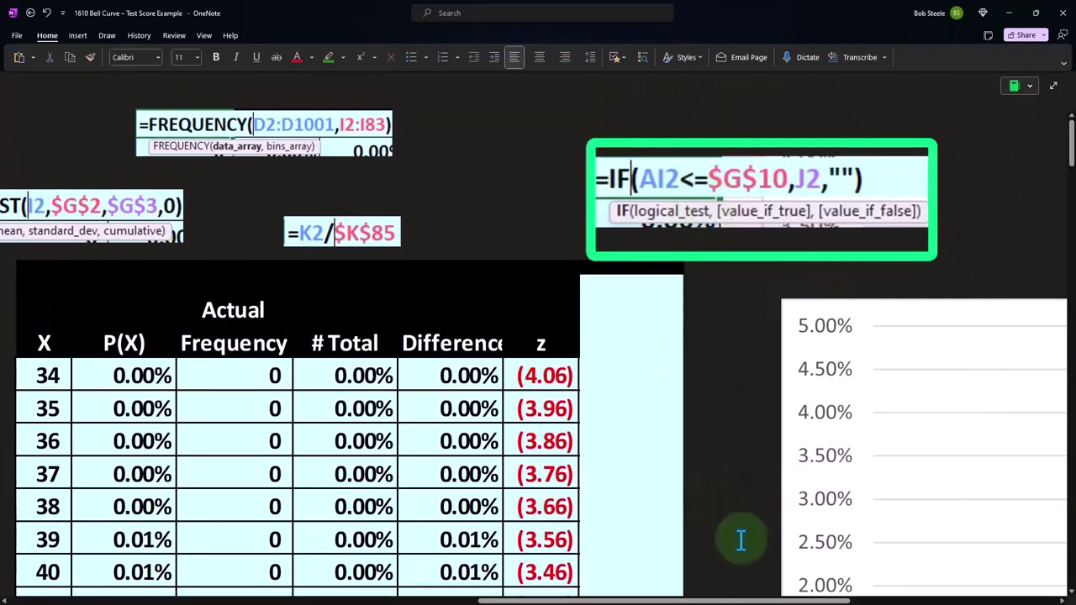
{"action": "left_click", "coordinate": [637, 290]}
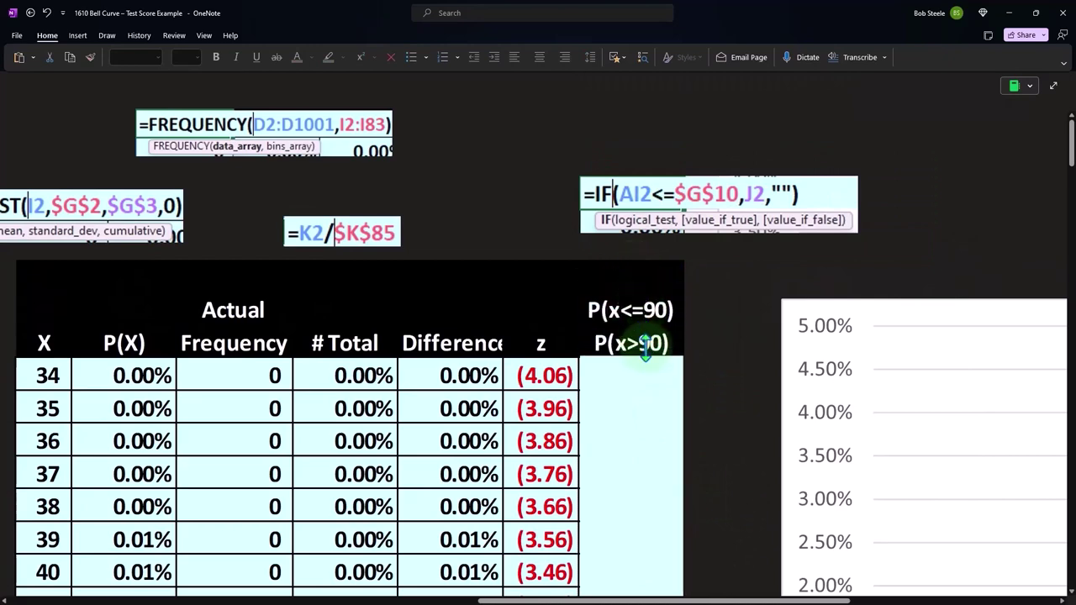
- Shrink the cover on the test score summary table to reveal the X=Test Score, Operator and P(x<=90) rows
{"action": "left_click_drag", "start_coordinate": [701, 591], "coordinate": [355, 591]}
{"action": "scroll", "coordinate": [357, 502], "scroll_direction": "down", "scroll_amount": 3}
{"action": "scroll", "coordinate": [357, 502], "scroll_direction": "down", "scroll_amount": 3}
{"action": "left_click", "coordinate": [312, 370]}
{"action": "left_click_drag", "start_coordinate": [302, 356], "coordinate": [357, 429]}
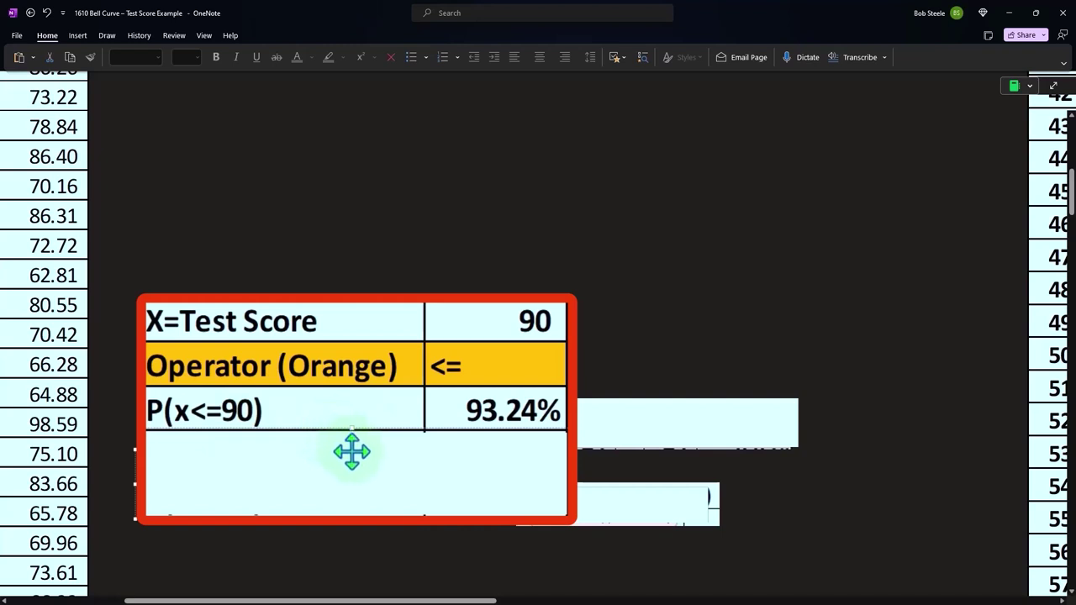
{"action": "left_click_drag", "start_coordinate": [463, 447], "coordinate": [390, 463]}
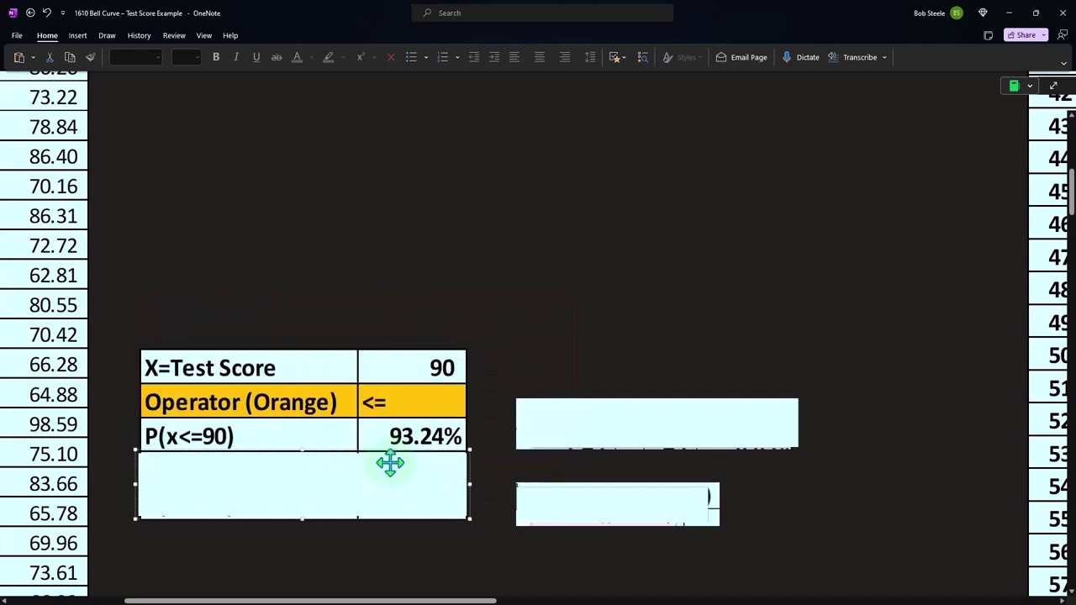
- Examine the P(X) values up to X = 90 and the remaining rows down to the total
{"action": "left_click_drag", "start_coordinate": [463, 598], "coordinate": [660, 599]}
{"action": "scroll", "coordinate": [644, 480], "scroll_direction": "down", "scroll_amount": 10}
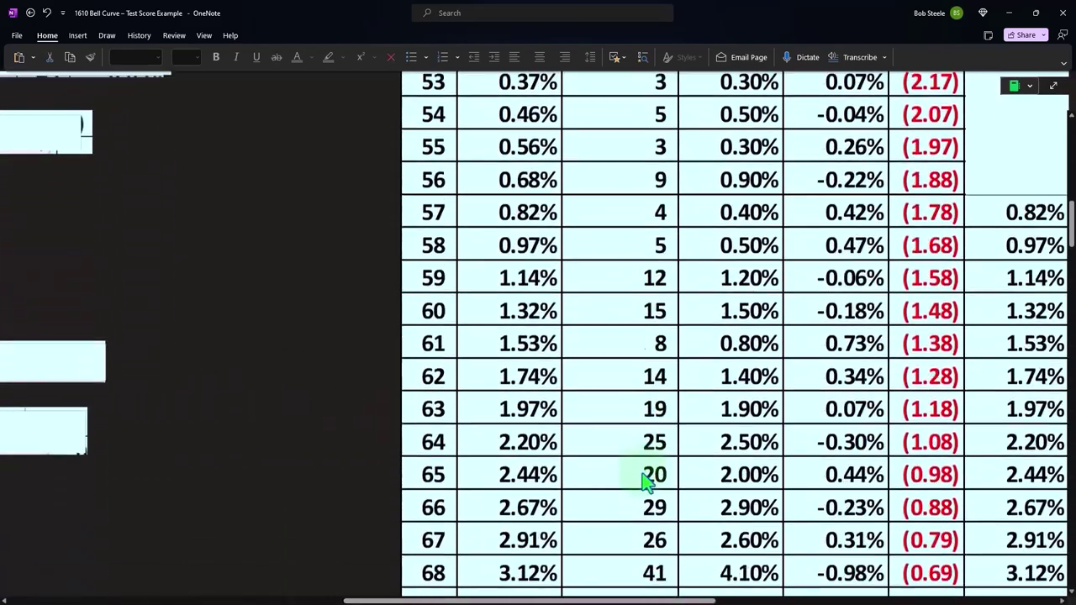
{"action": "scroll", "coordinate": [644, 481], "scroll_direction": "down", "scroll_amount": 8}
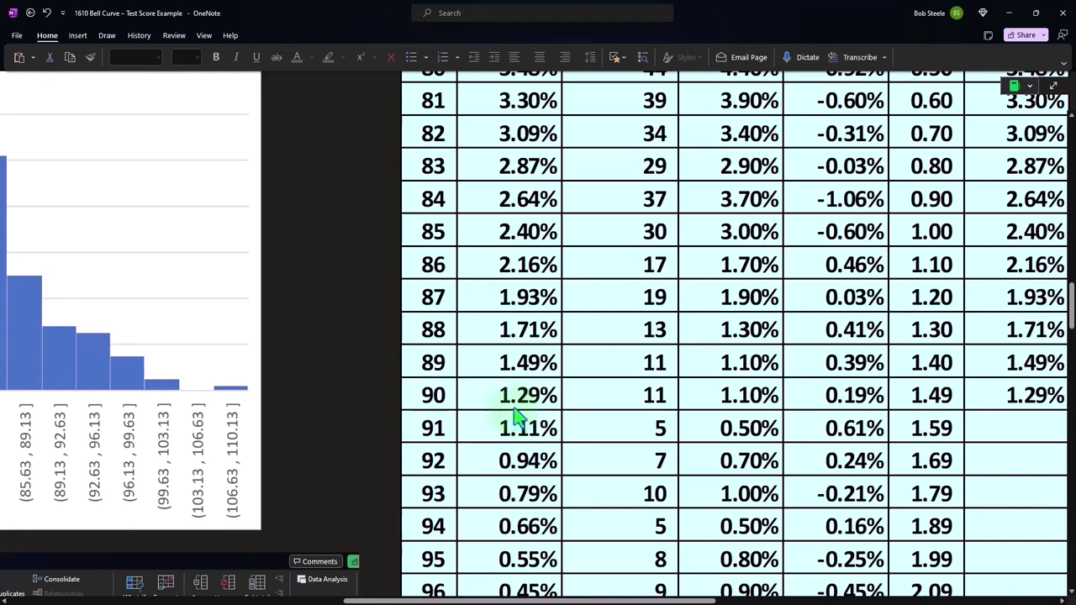
{"action": "scroll", "coordinate": [525, 429], "scroll_direction": "down", "scroll_amount": 2}
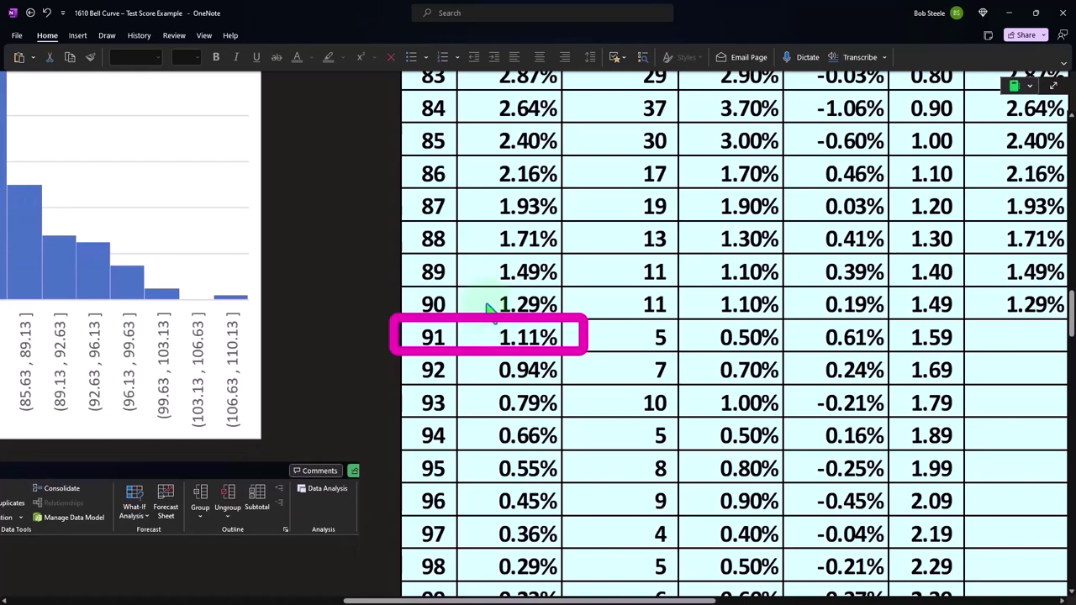
{"action": "scroll", "coordinate": [488, 308], "scroll_direction": "down", "scroll_amount": 7}
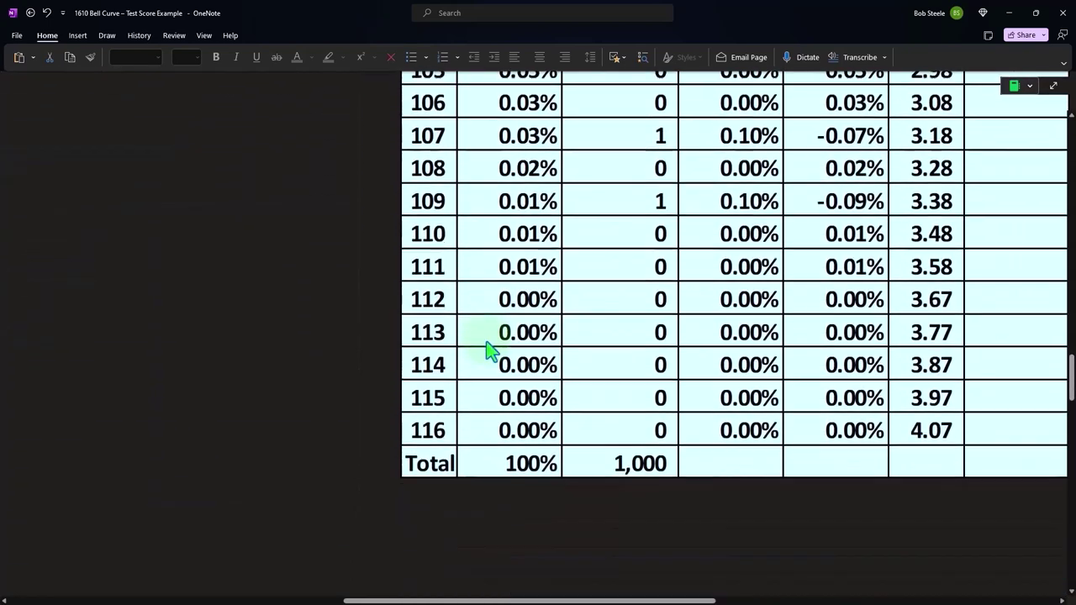
{"action": "scroll", "coordinate": [487, 436], "scroll_direction": "up", "scroll_amount": 10}
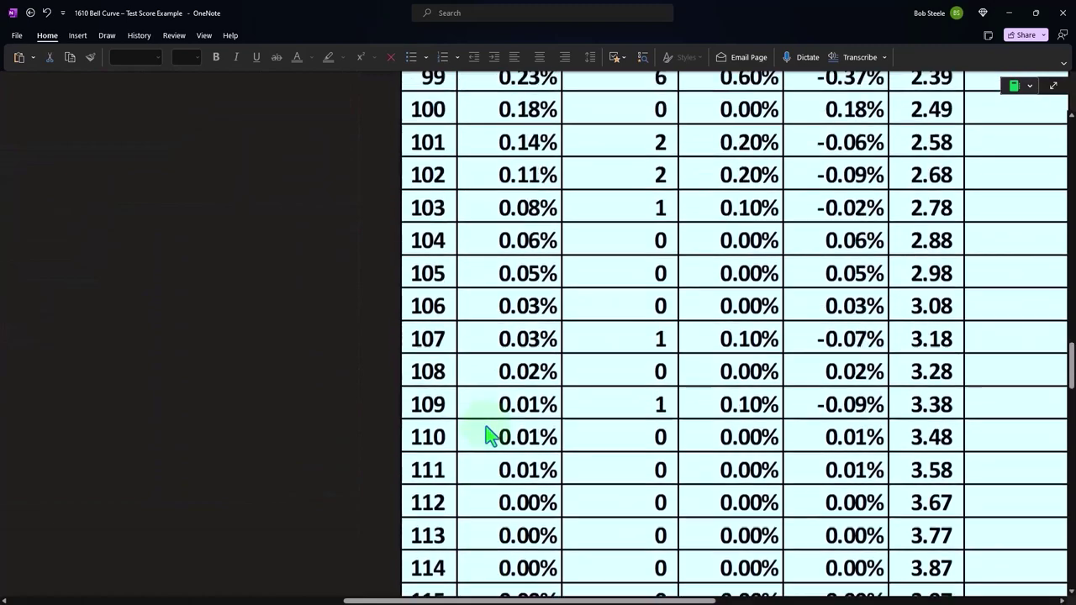
{"action": "scroll", "coordinate": [491, 436], "scroll_direction": "up", "scroll_amount": 7}
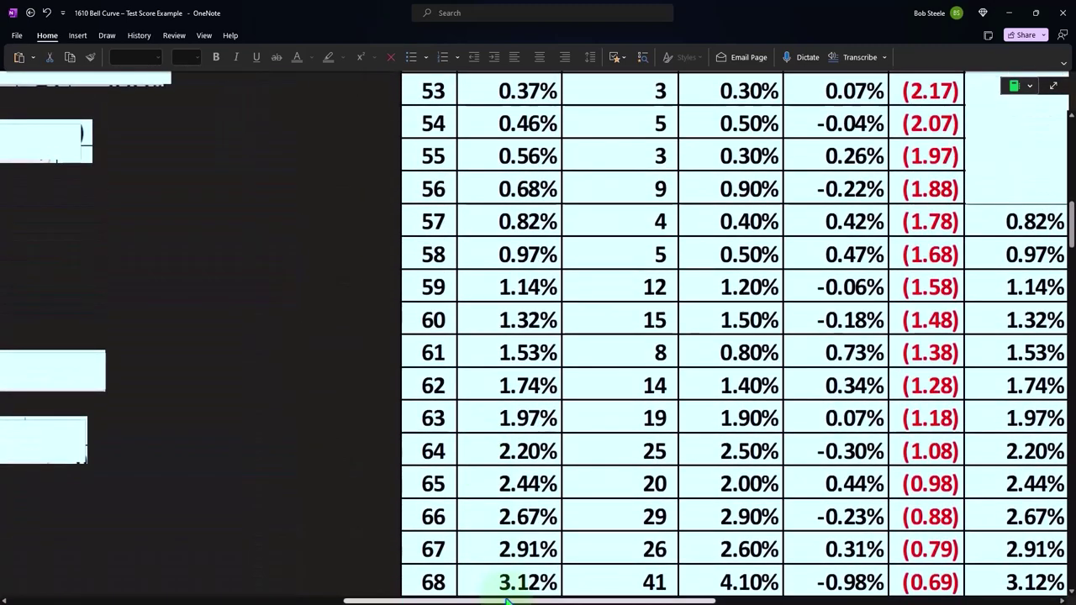
- Move the calculator aside and uncover the NORM.DIST formula beside the test score summary table
{"action": "left_click_drag", "start_coordinate": [507, 601], "coordinate": [320, 601]}
{"action": "scroll", "coordinate": [276, 512], "scroll_direction": "up", "scroll_amount": 2}
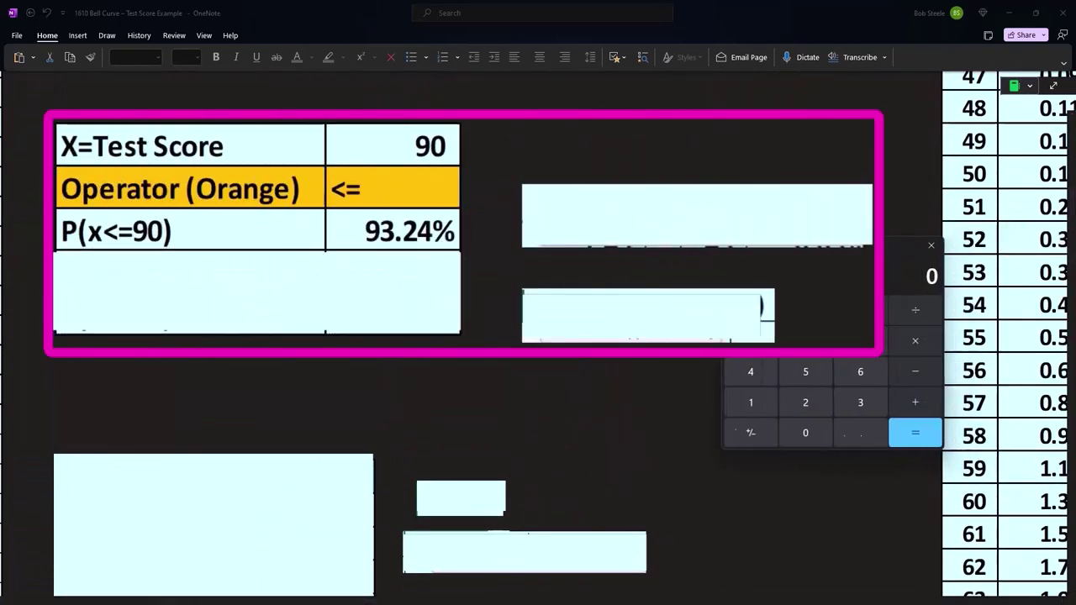
{"action": "left_click_drag", "start_coordinate": [856, 223], "coordinate": [785, 337]}
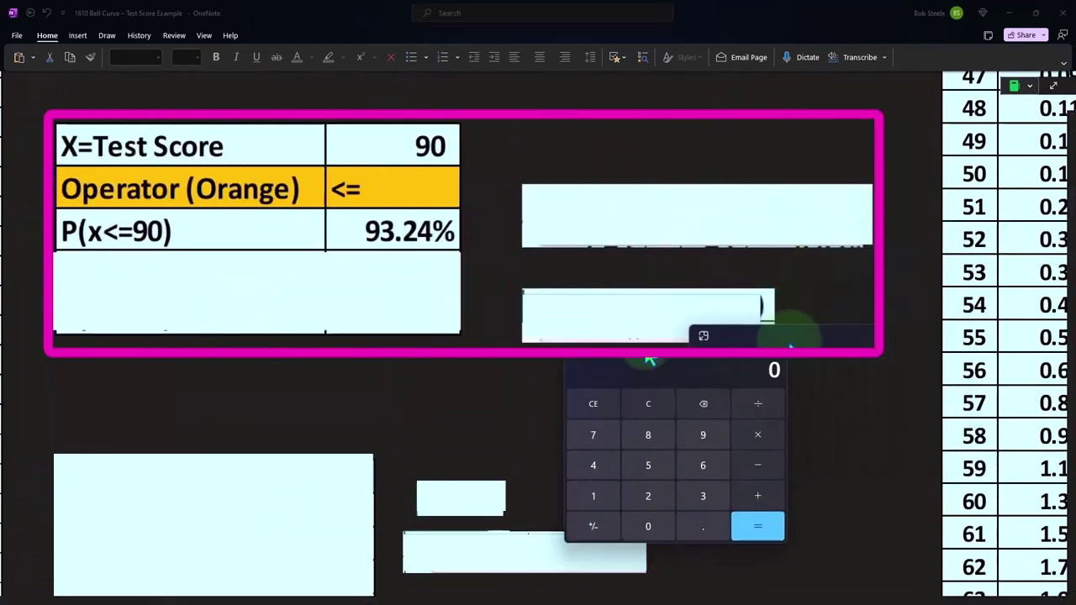
{"action": "left_click", "coordinate": [647, 206]}
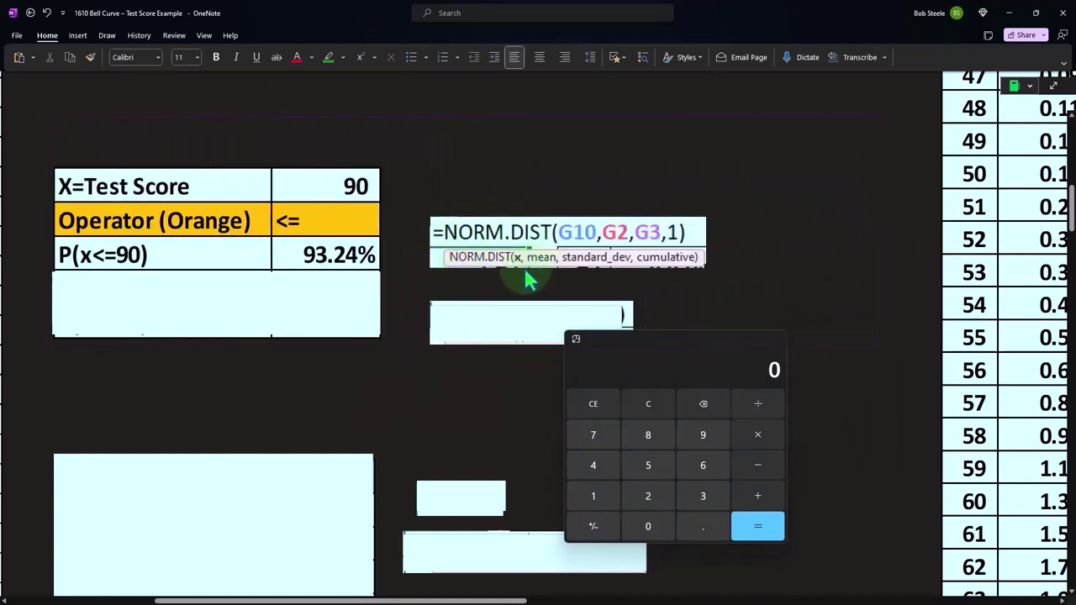
- Check the arguments of the cumulative NORM.DIST formula against the Mean and Standard Deviation cells
{"action": "scroll", "coordinate": [271, 311], "scroll_direction": "up", "scroll_amount": 5}
{"action": "scroll", "coordinate": [273, 302], "scroll_direction": "up", "scroll_amount": 3}
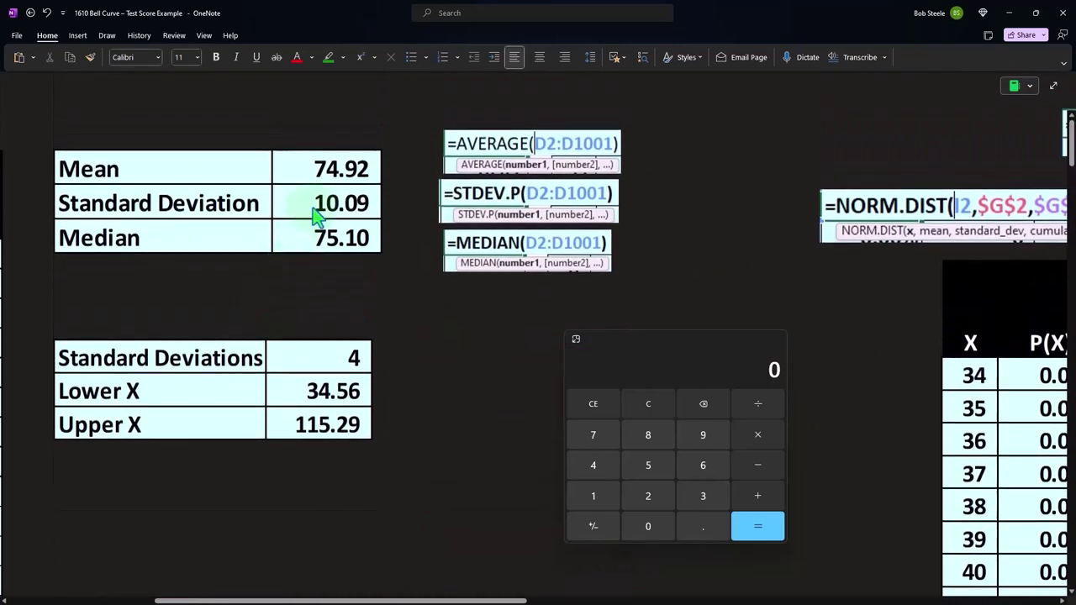
{"action": "scroll", "coordinate": [315, 222], "scroll_direction": "down", "scroll_amount": 9}
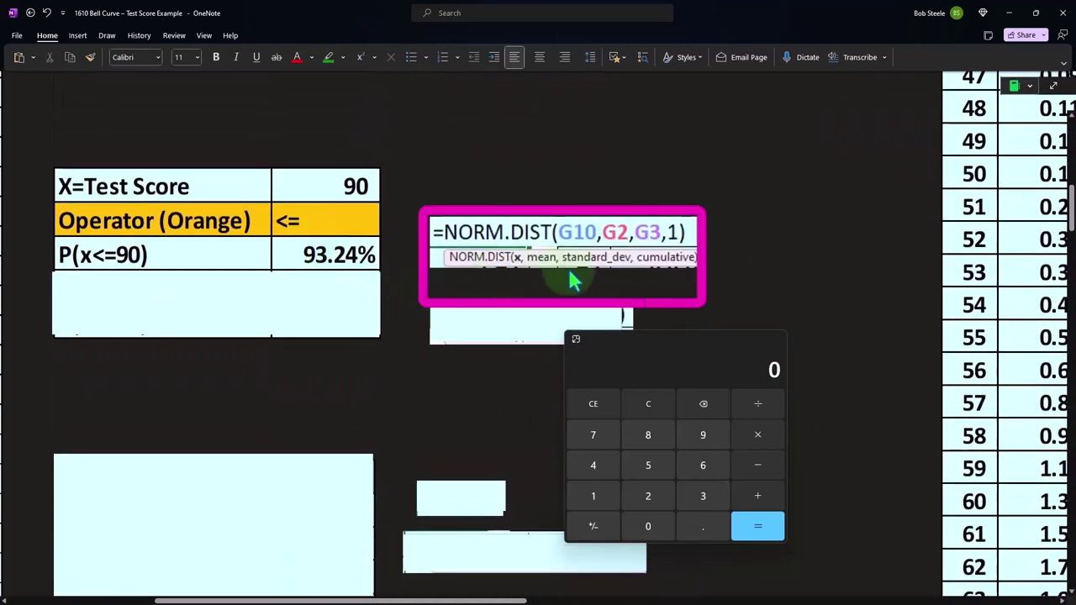
{"action": "scroll", "coordinate": [547, 277], "scroll_direction": "up", "scroll_amount": 5}
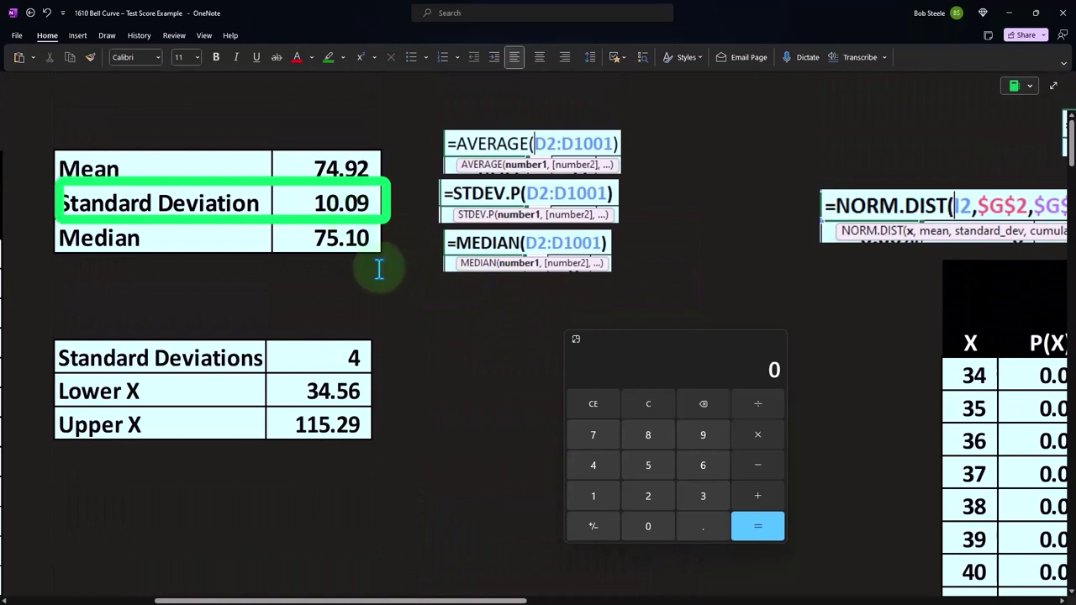
- Shrink the cover below P(x<=90) in the test score summary table to reveal the Z row
{"action": "scroll", "coordinate": [412, 273], "scroll_direction": "down", "scroll_amount": 5}
{"action": "scroll", "coordinate": [380, 275], "scroll_direction": "down", "scroll_amount": 3}
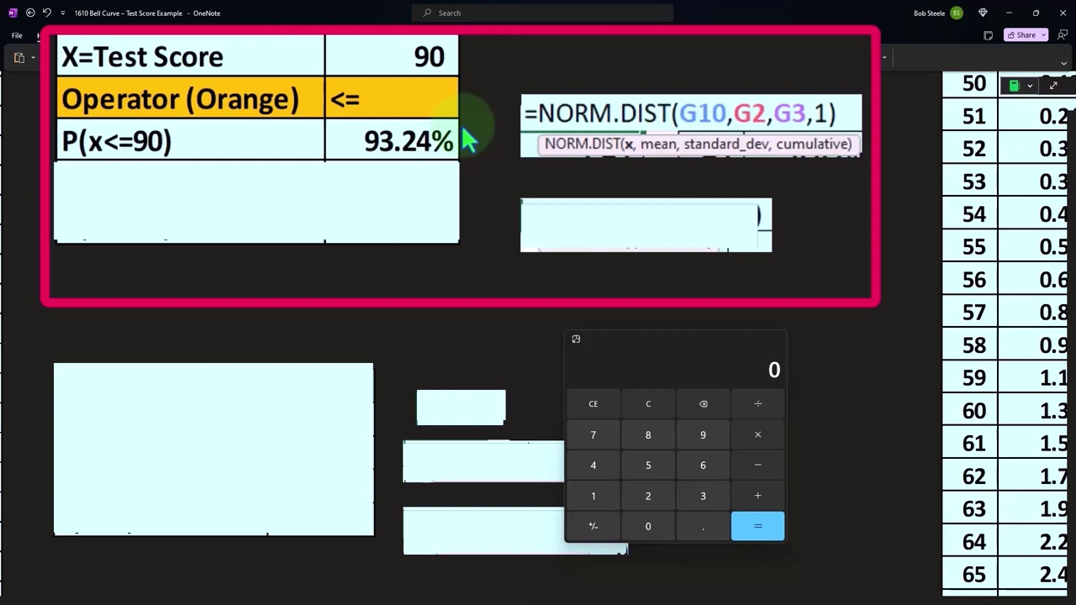
{"action": "left_click", "coordinate": [349, 200]}
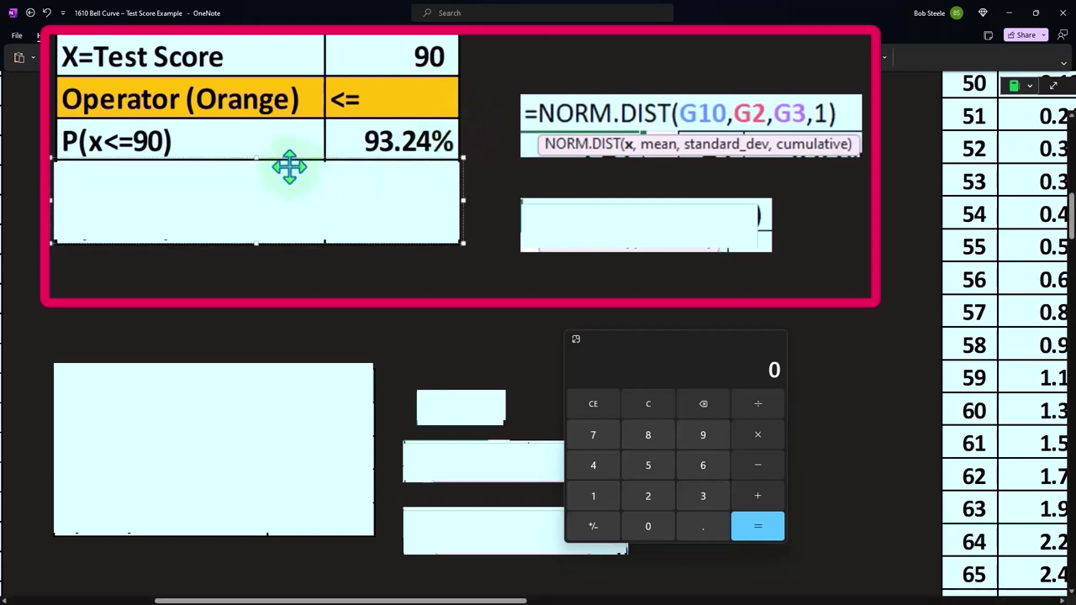
{"action": "left_click_drag", "start_coordinate": [260, 158], "coordinate": [268, 198]}
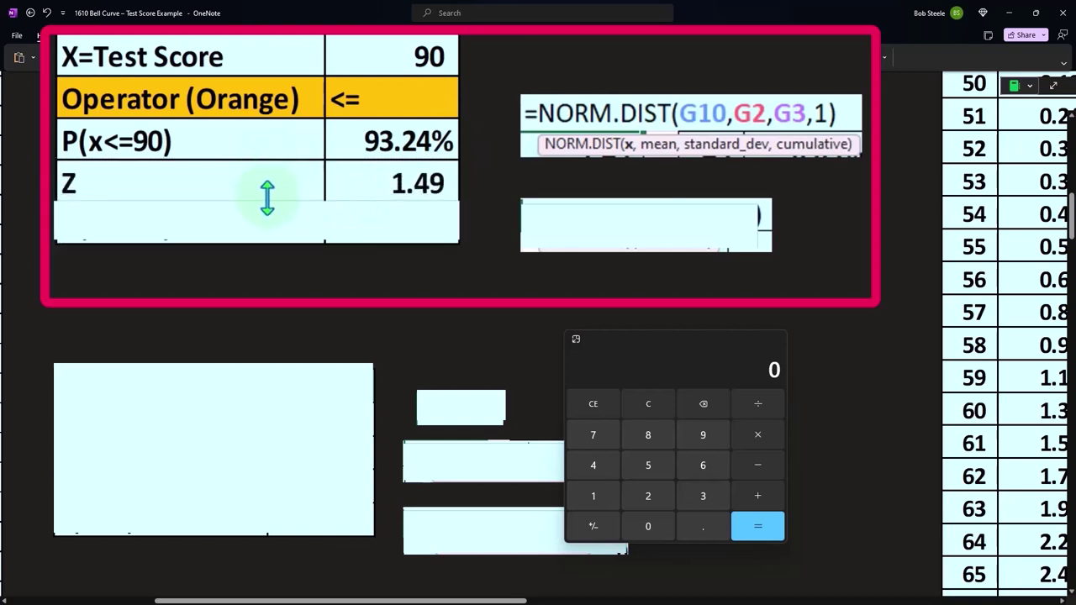
- Subtract the mean of 74.92 from the test score of 90 on the calculator
{"action": "left_click_drag", "start_coordinate": [625, 356], "coordinate": [612, 194]}
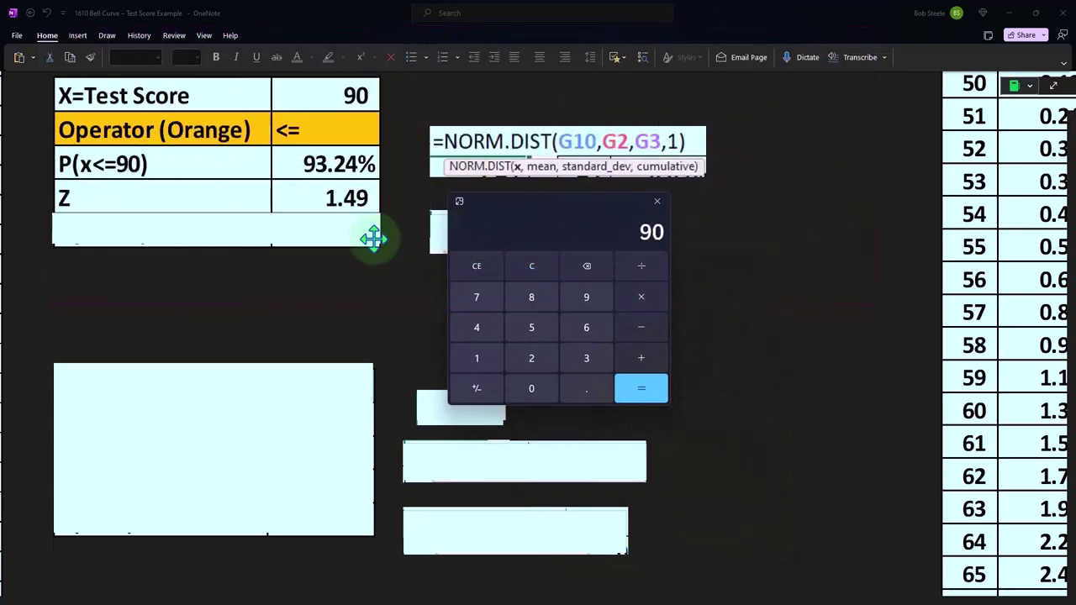
{"action": "scroll", "coordinate": [374, 240], "scroll_direction": "up", "scroll_amount": 10}
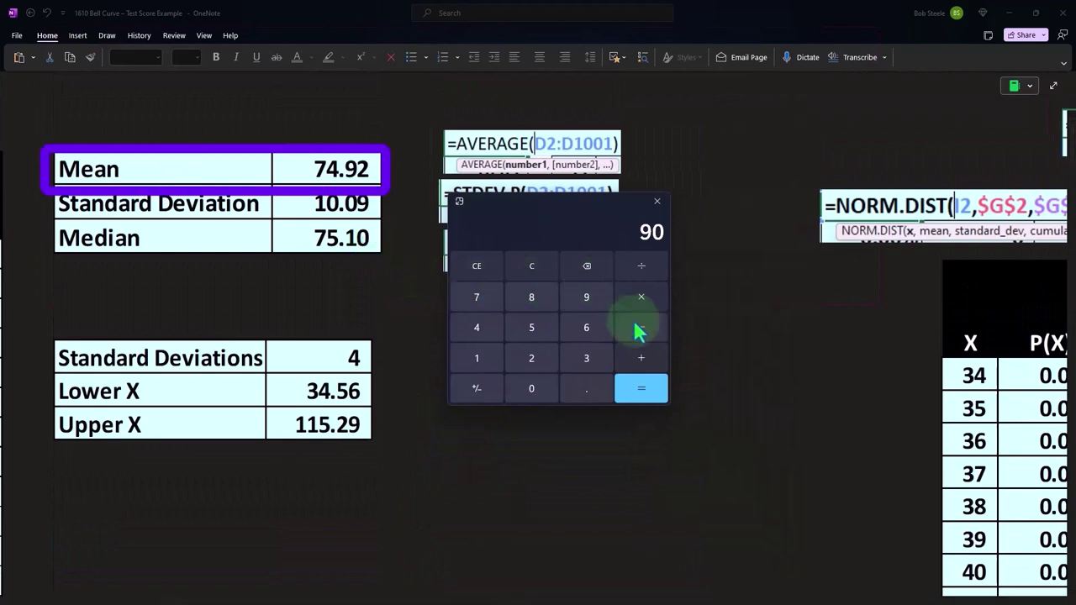
{"action": "type", "text": "4.92"}
{"action": "key", "text": "Return"}
- Divide the calculator's result by the standard deviation of 10.09 and compare the quotient with the Z row
{"action": "scroll", "coordinate": [420, 447], "scroll_direction": "down", "scroll_amount": 3}
{"action": "scroll", "coordinate": [420, 447], "scroll_direction": "down", "scroll_amount": 5}
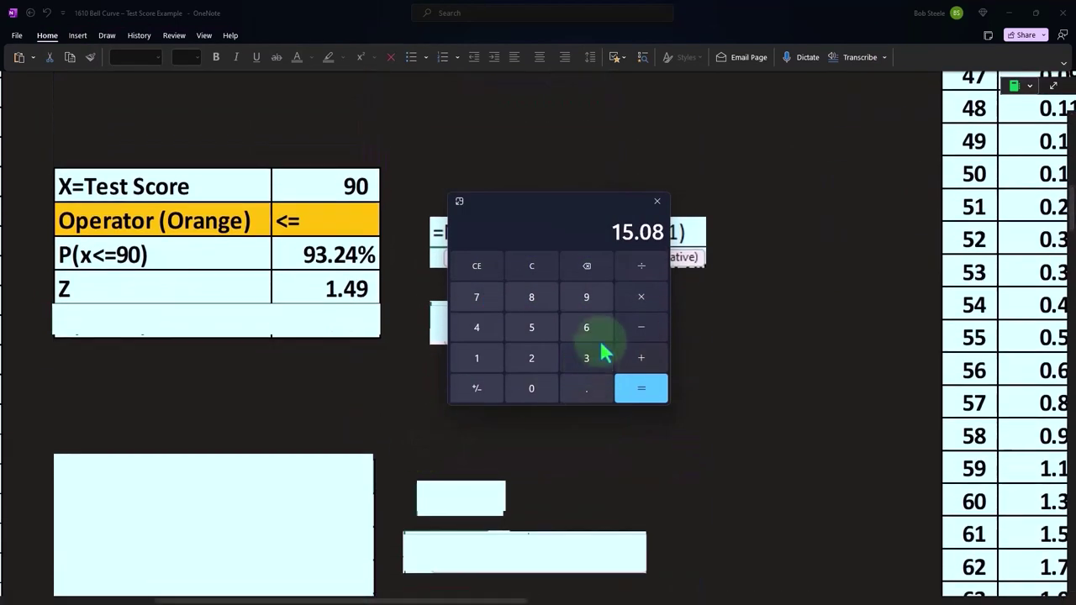
{"action": "scroll", "coordinate": [241, 334], "scroll_direction": "up", "scroll_amount": 5}
{"action": "scroll", "coordinate": [242, 335], "scroll_direction": "up", "scroll_amount": 3}
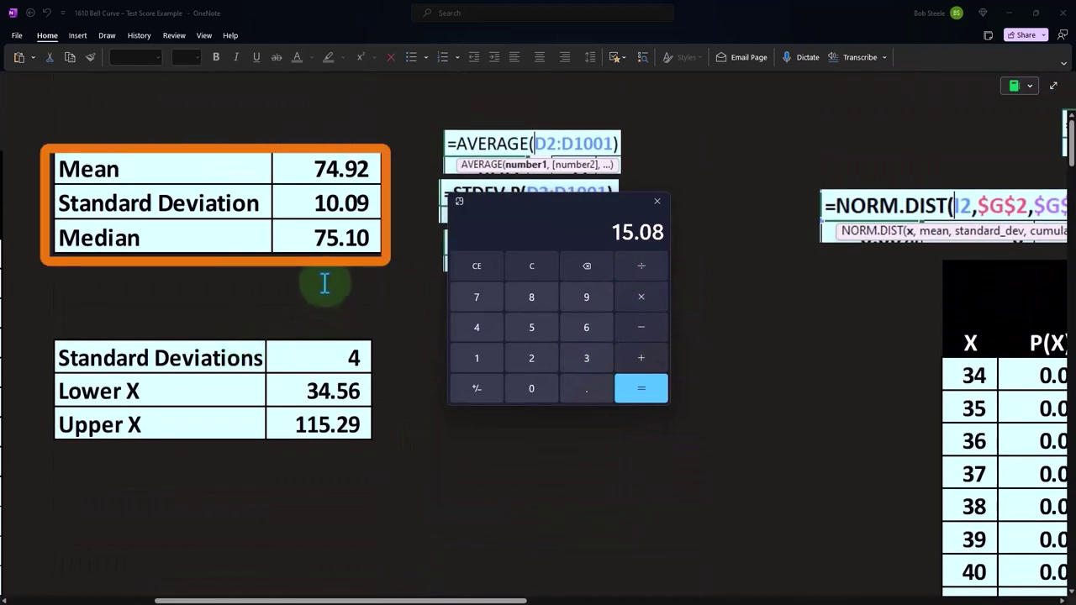
{"action": "type", "text": "10.09"}
{"action": "key", "text": "Return"}
{"action": "scroll", "coordinate": [328, 294], "scroll_direction": "down", "scroll_amount": 5}
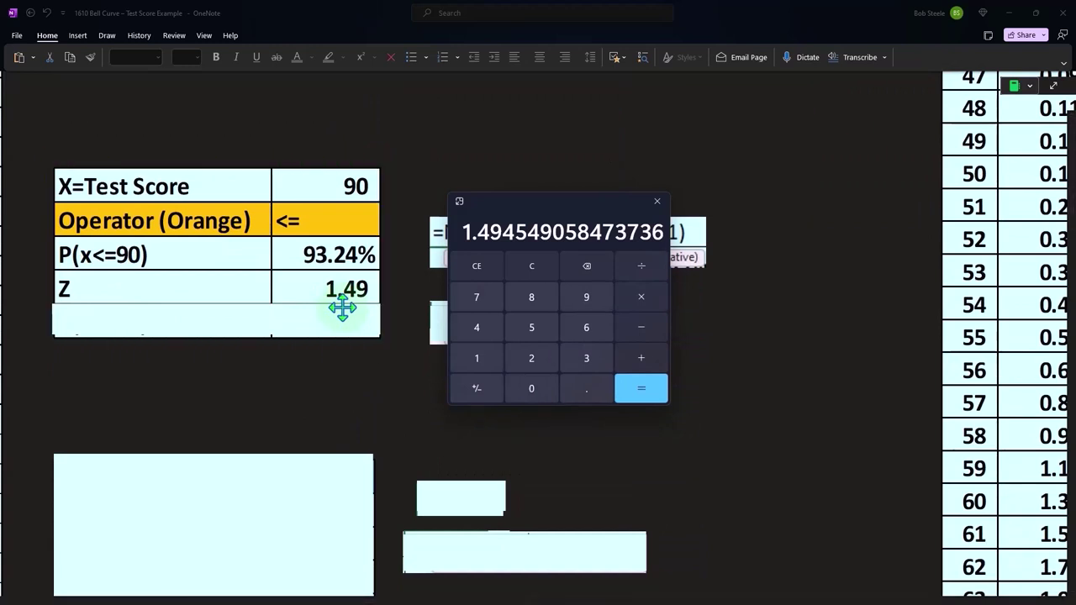
- Uncover the P(x<=90) row below Z and its NORM.S.DIST formula, moving the calculator clear of the formulas
{"action": "scroll", "coordinate": [342, 309], "scroll_direction": "up", "scroll_amount": 5}
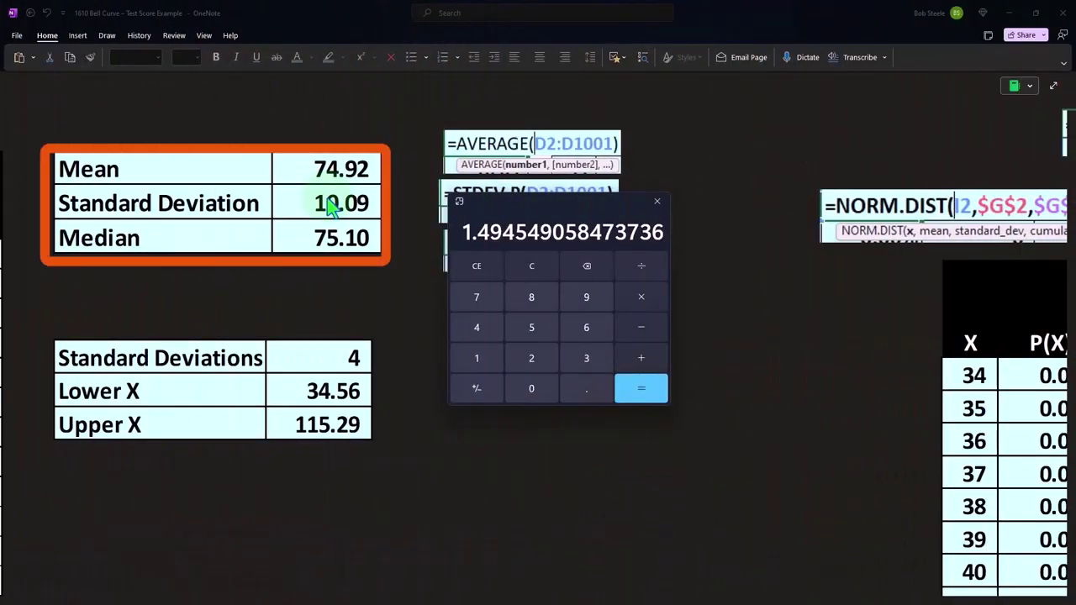
{"action": "scroll", "coordinate": [333, 214], "scroll_direction": "down", "scroll_amount": 10}
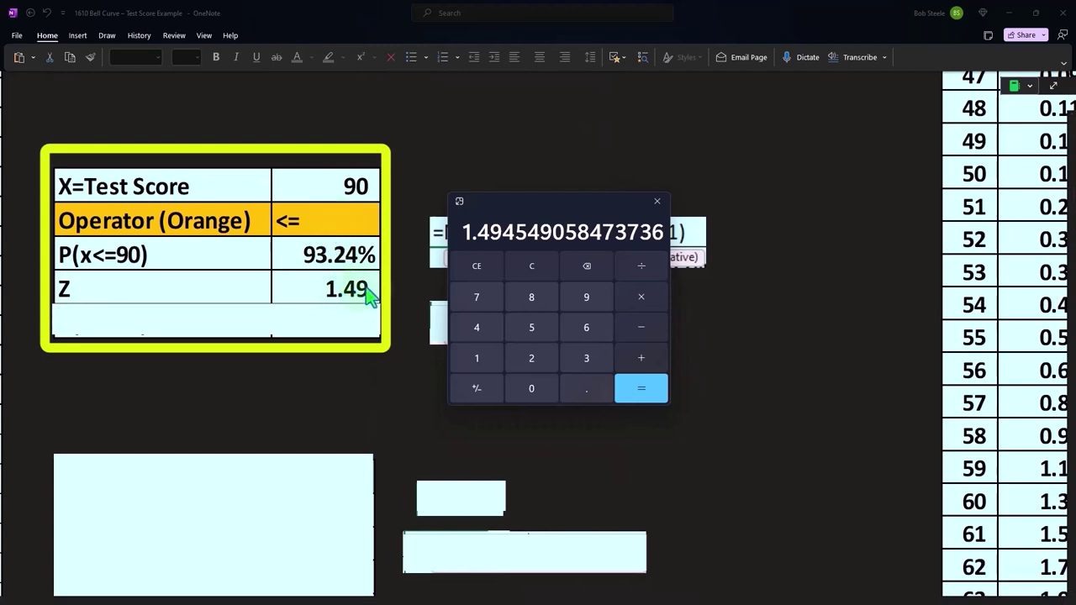
{"action": "left_click", "coordinate": [254, 320]}
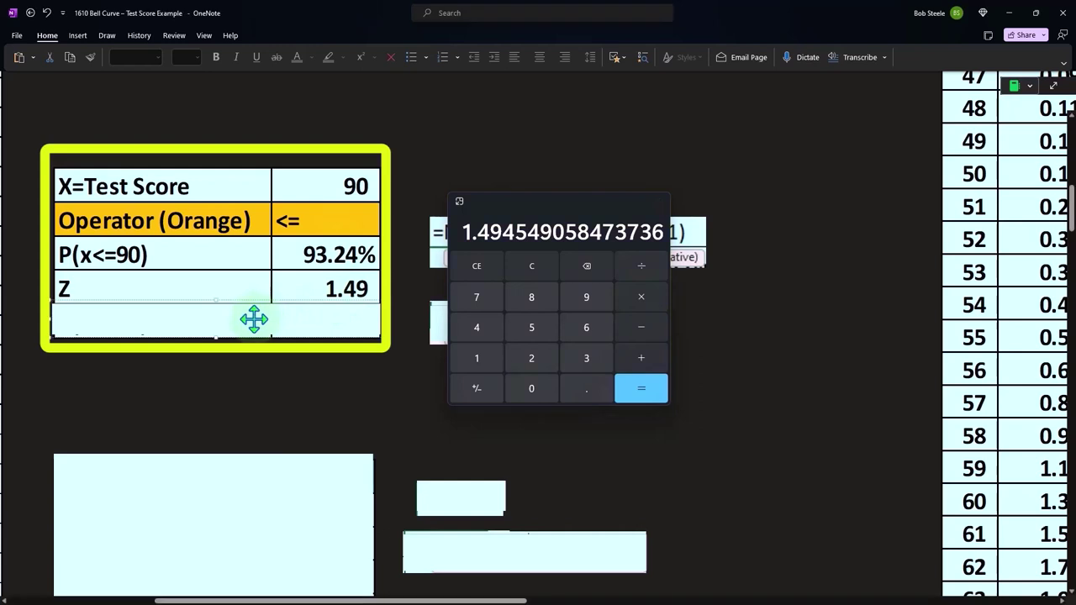
{"action": "key", "text": "ctrl+v"}
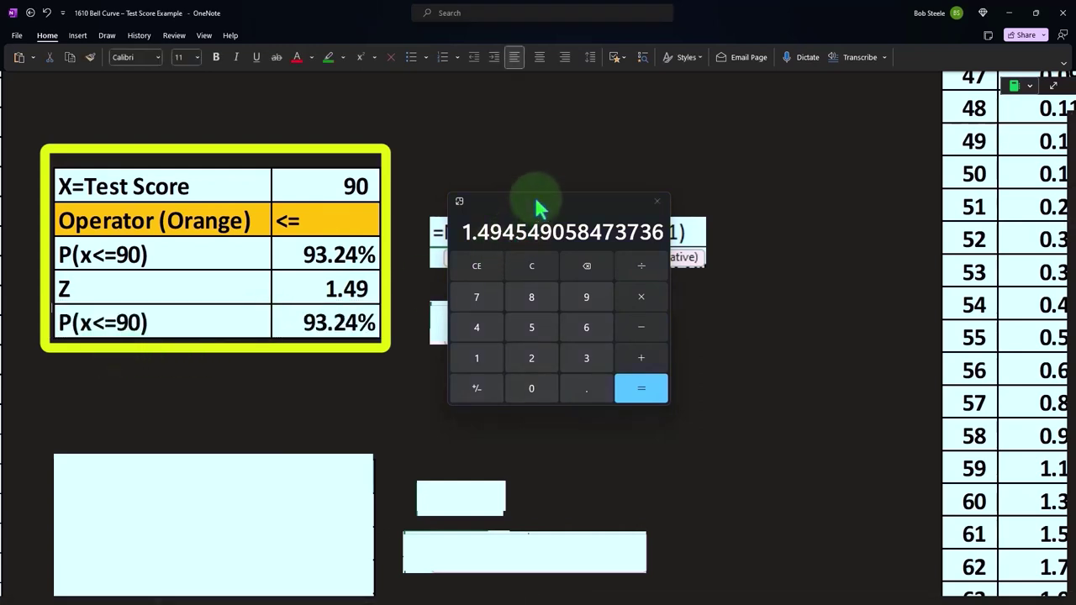
{"action": "left_click_drag", "start_coordinate": [543, 208], "coordinate": [825, 345]}
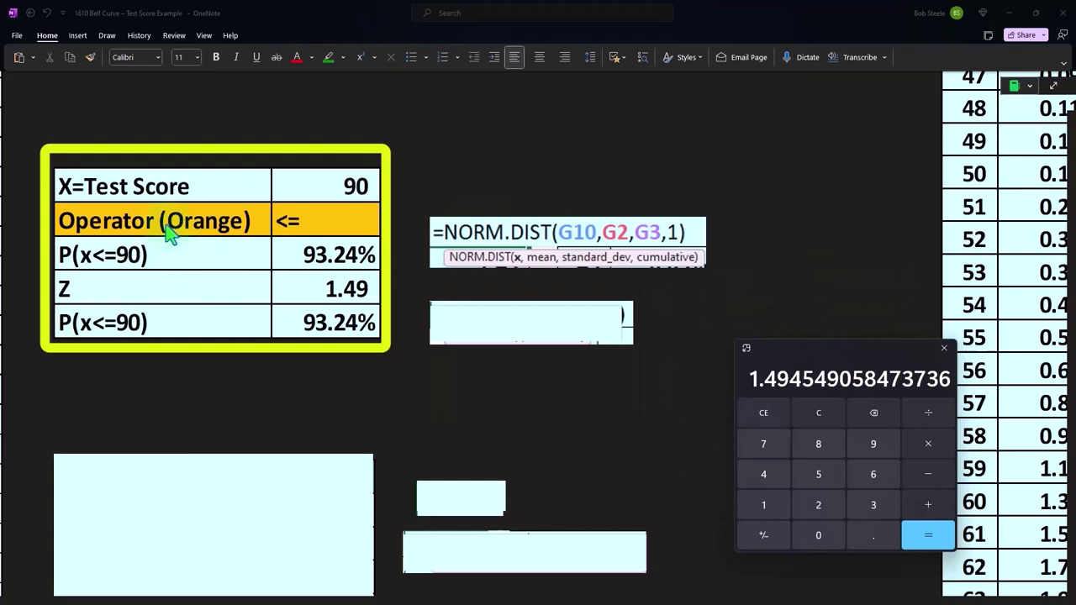
{"action": "left_click", "coordinate": [479, 330]}
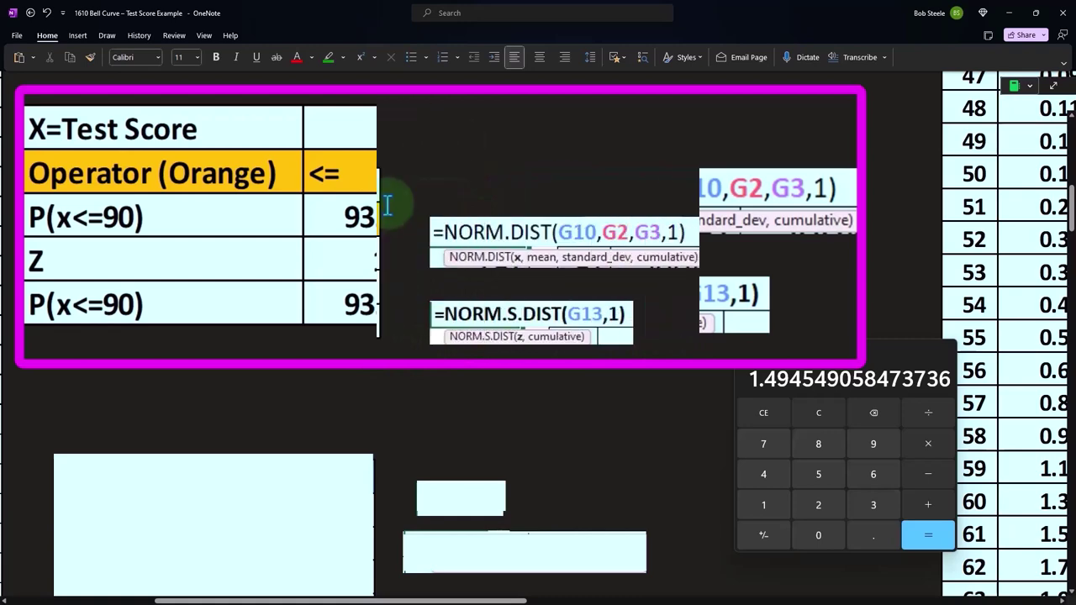
- Uncover the Operator > row and the first P(x>90) row in the table below the P(x<=90) results
{"action": "scroll", "coordinate": [323, 286], "scroll_direction": "down", "scroll_amount": 5}
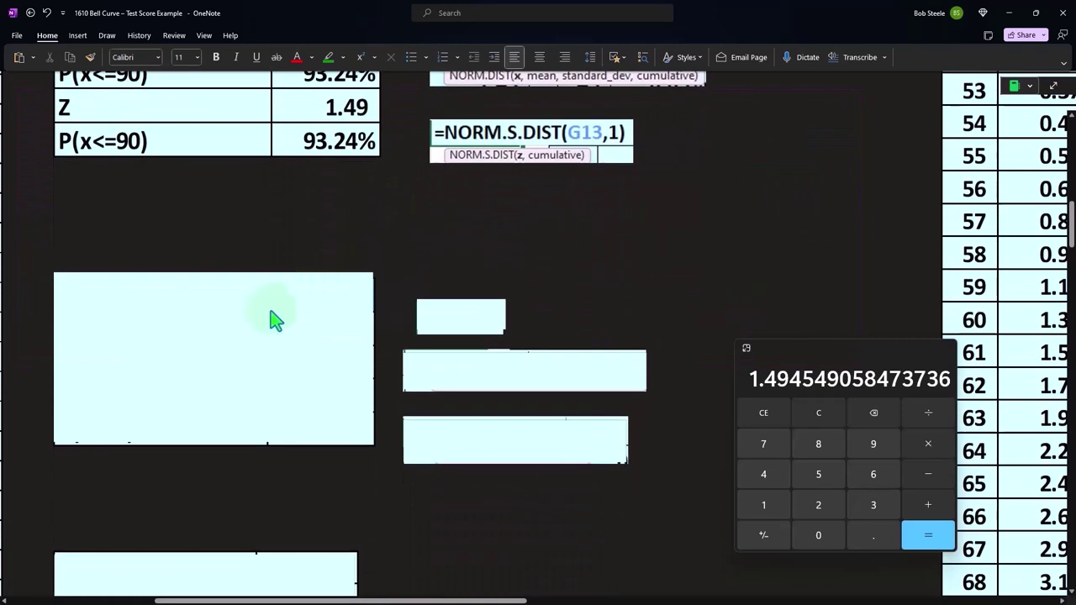
{"action": "left_click", "coordinate": [269, 319]}
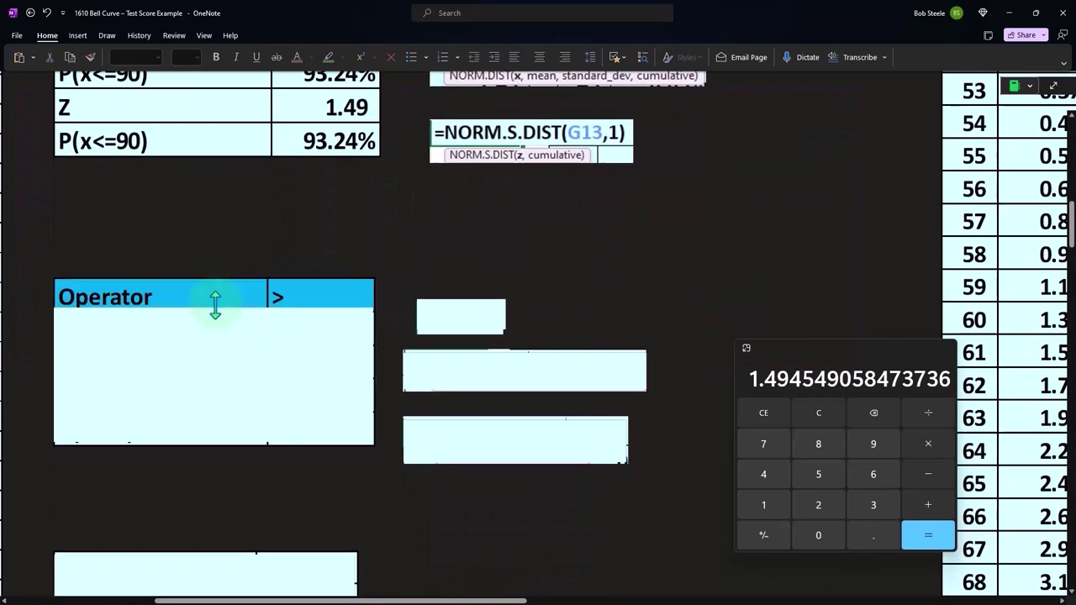
{"action": "left_click_drag", "start_coordinate": [293, 342], "coordinate": [300, 393]}
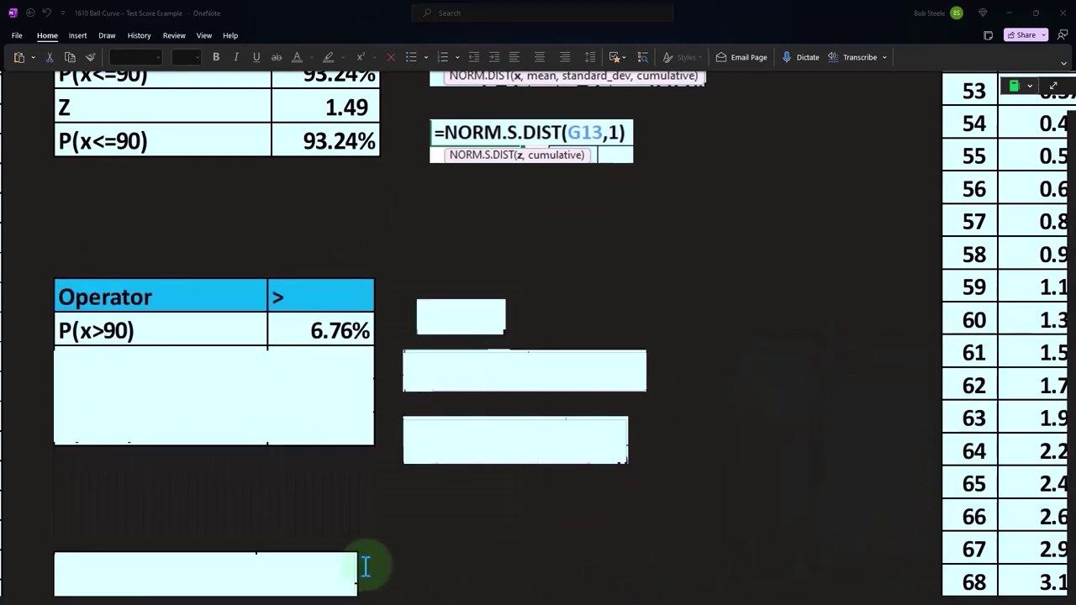
- Examine the distribution table's probabilities for test scores above 90, down to the Total row
{"action": "left_click_drag", "start_coordinate": [301, 589], "coordinate": [517, 589]}
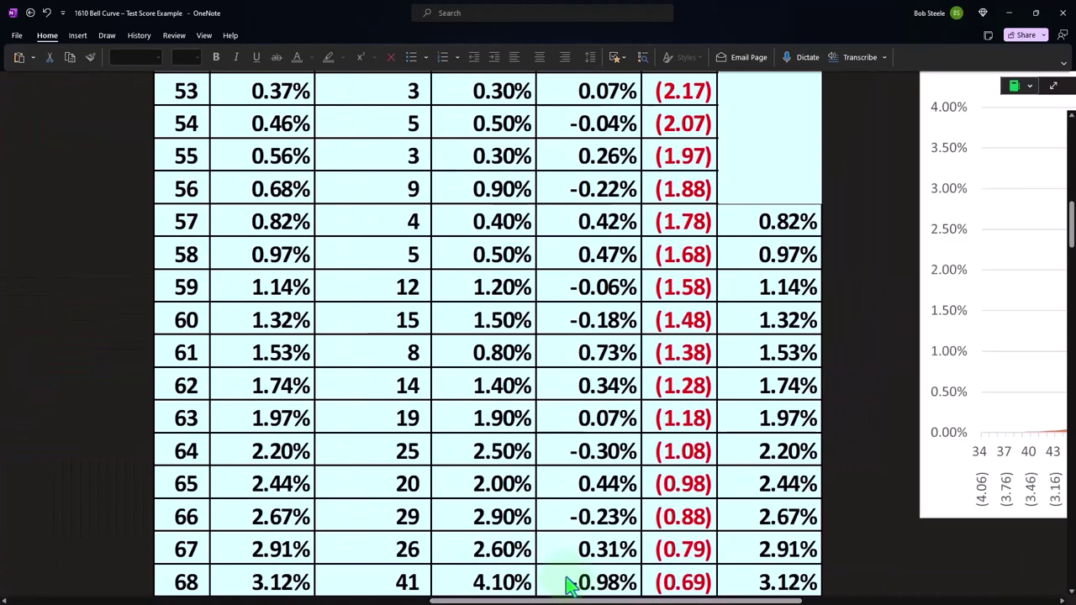
{"action": "scroll", "coordinate": [307, 492], "scroll_direction": "down", "scroll_amount": 5}
{"action": "scroll", "coordinate": [307, 492], "scroll_direction": "down", "scroll_amount": 5}
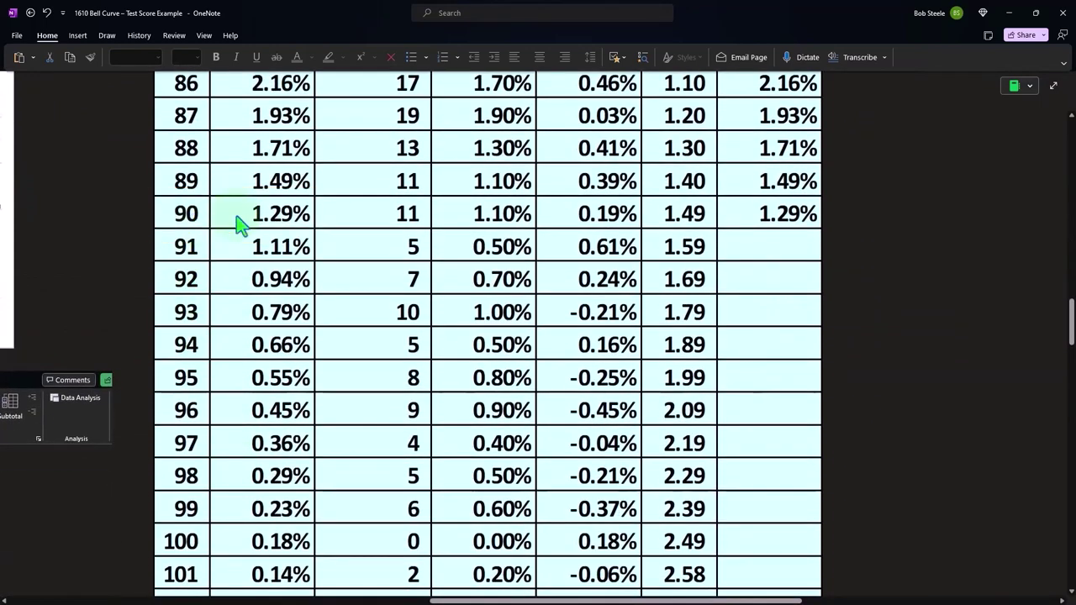
{"action": "scroll", "coordinate": [248, 241], "scroll_direction": "down", "scroll_amount": 5}
{"action": "scroll", "coordinate": [276, 530], "scroll_direction": "down", "scroll_amount": 2}
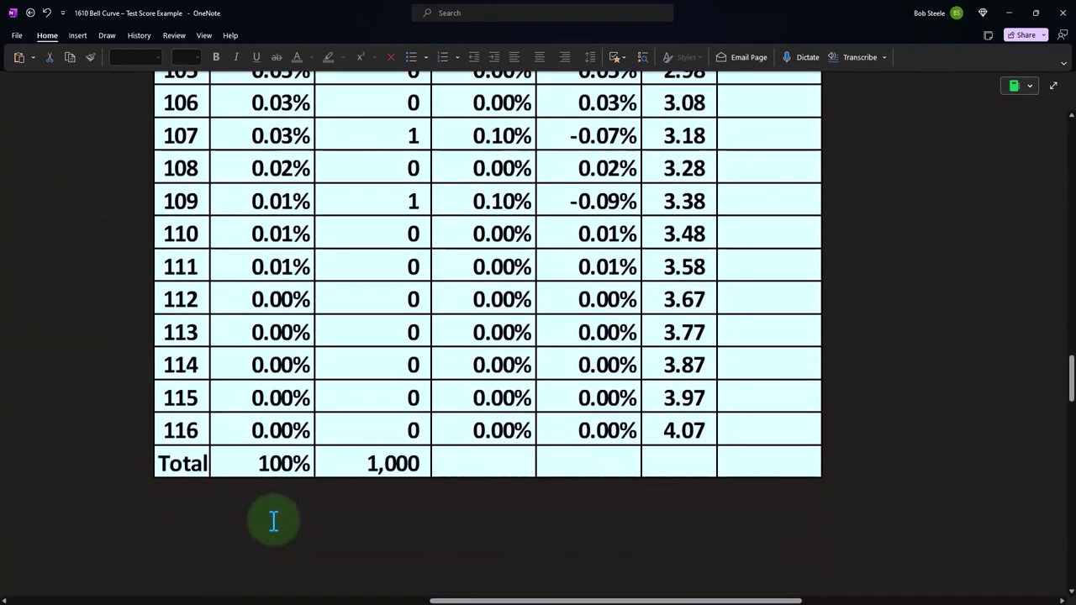
{"action": "scroll", "coordinate": [274, 521], "scroll_direction": "up", "scroll_amount": 15}
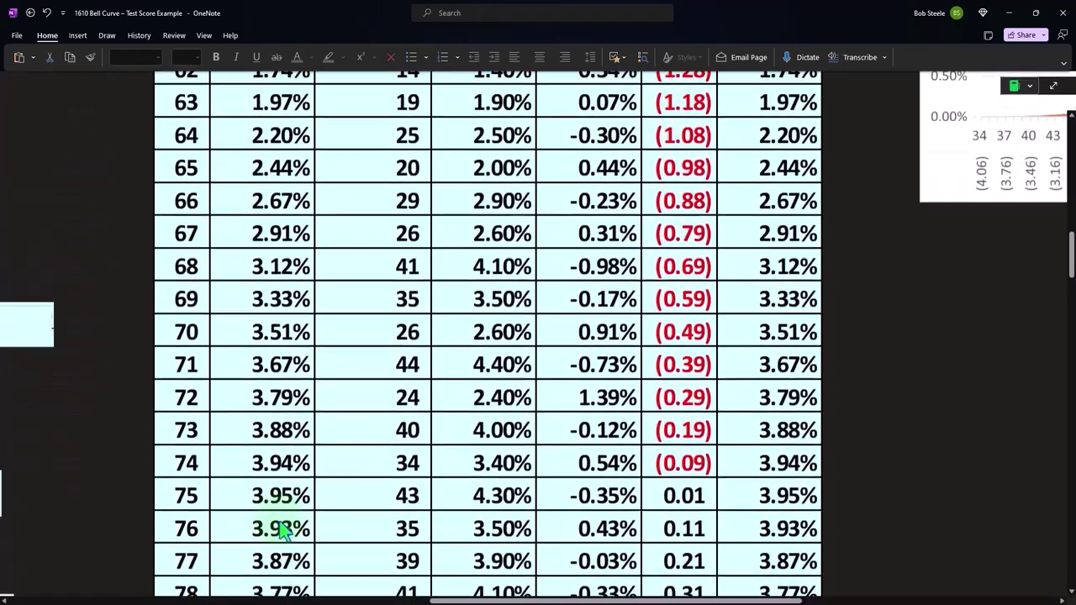
- Uncover the =1-G12 formula beside the first P(x>90) row
{"action": "left_click_drag", "start_coordinate": [484, 598], "coordinate": [217, 599]}
{"action": "scroll", "coordinate": [221, 473], "scroll_direction": "up", "scroll_amount": 4}
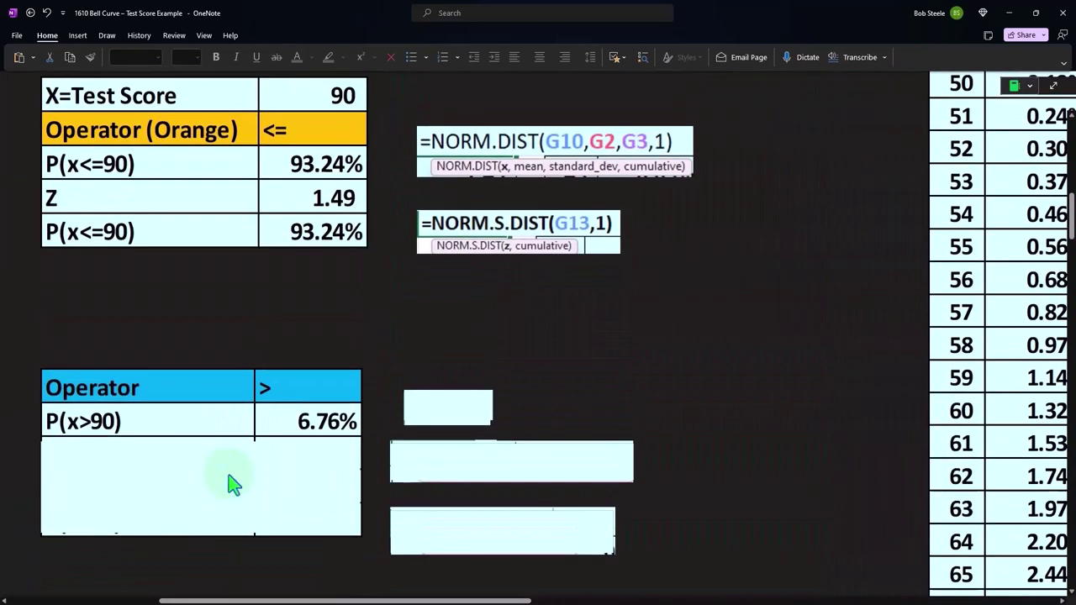
{"action": "type", "text": "=1-G12"}
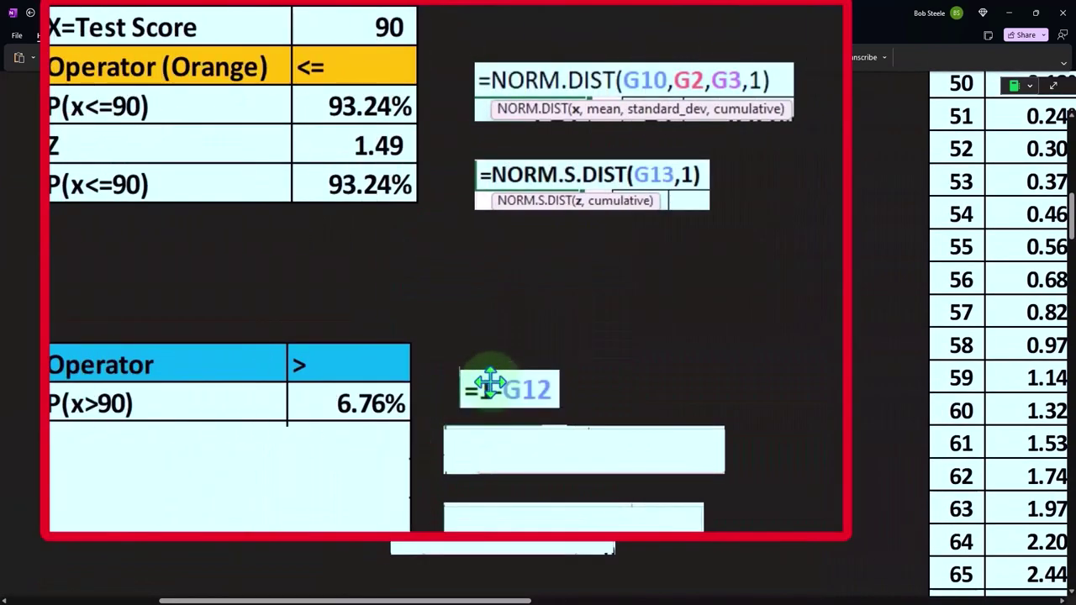
- Switch to the calculator, clear it and subtract 93.24 from 100 to check the P(x>90) percentage
{"action": "key", "text": "alt+Tab"}
{"action": "left_click_drag", "start_coordinate": [1054, 248], "coordinate": [685, 289]}
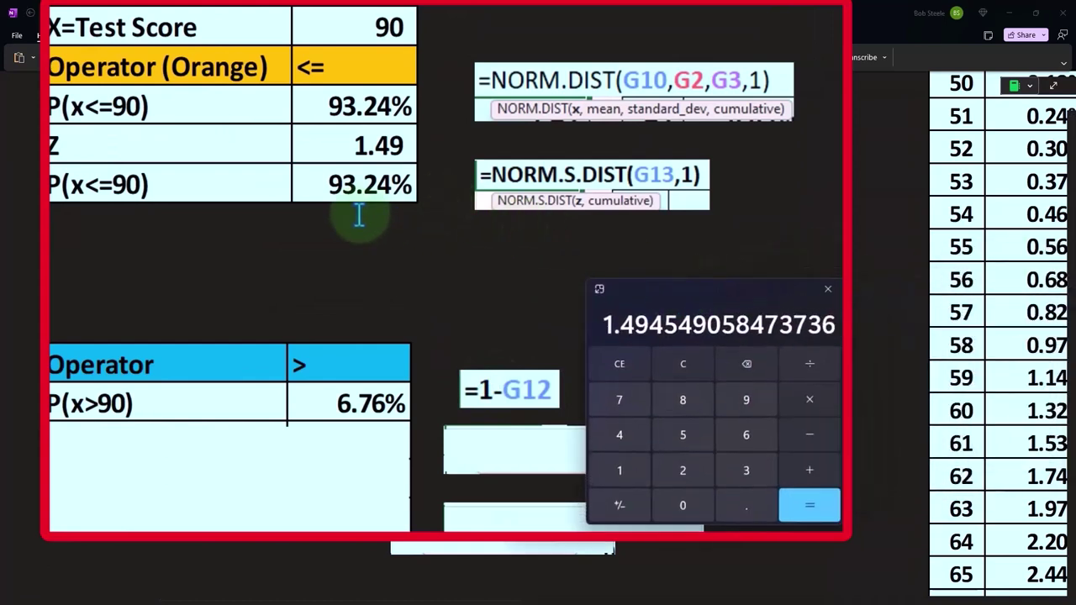
{"action": "left_click", "coordinate": [668, 367]}
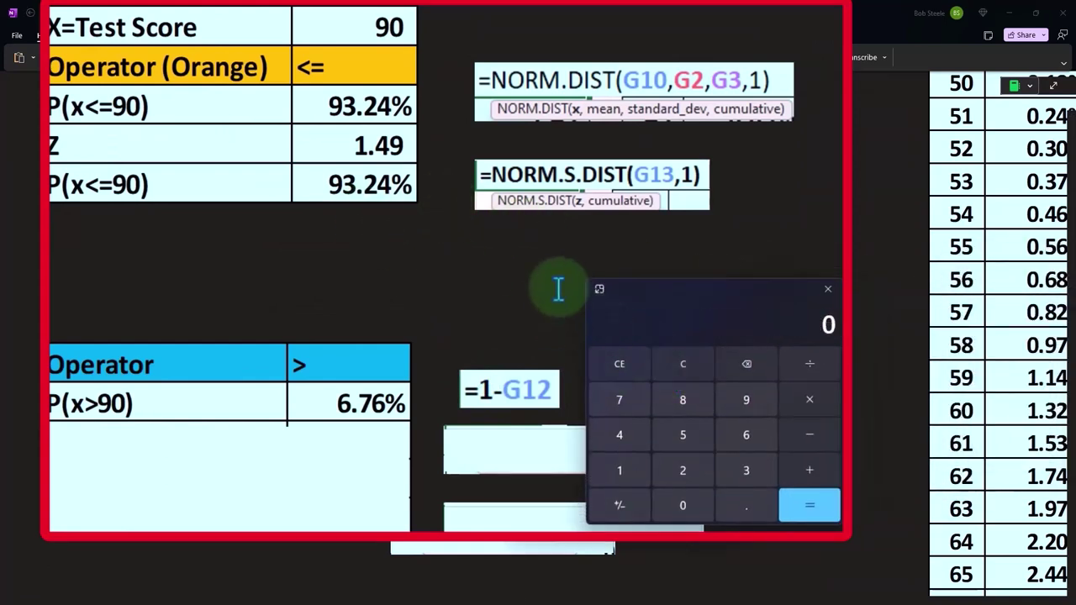
{"action": "type", "text": "100-93.24"}
{"action": "key", "text": "Return"}
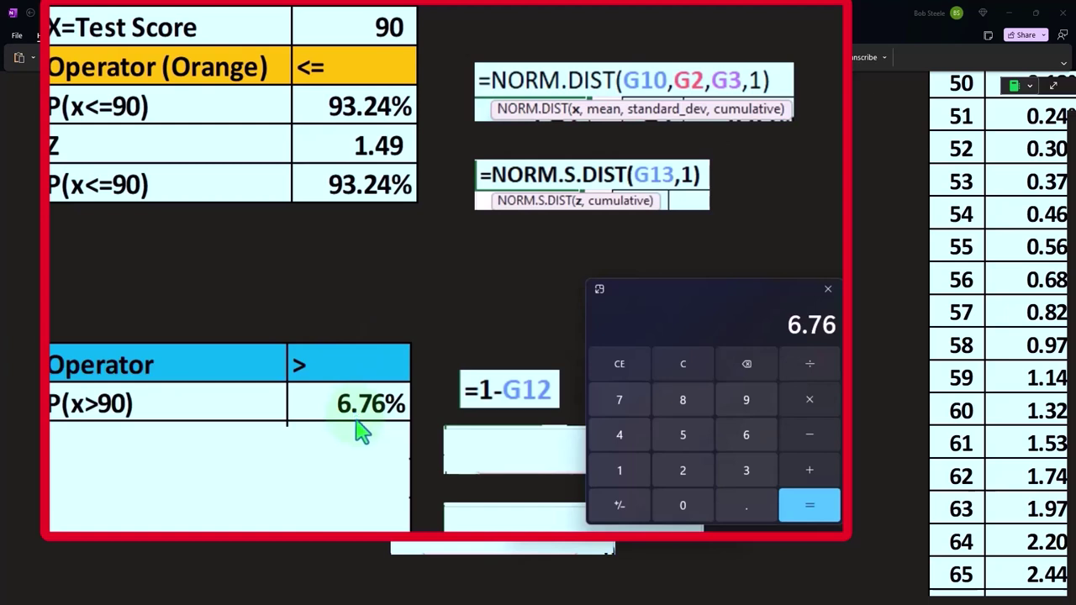
- Uncover the remaining P(x>90) and z rows with their =1-NORM.DIST(G10,G2,G3,1) and =1-NORM.S.DIST(G19,1) formulas, moving the calculator aside
{"action": "left_click_drag", "start_coordinate": [202, 439], "coordinate": [200, 465]}
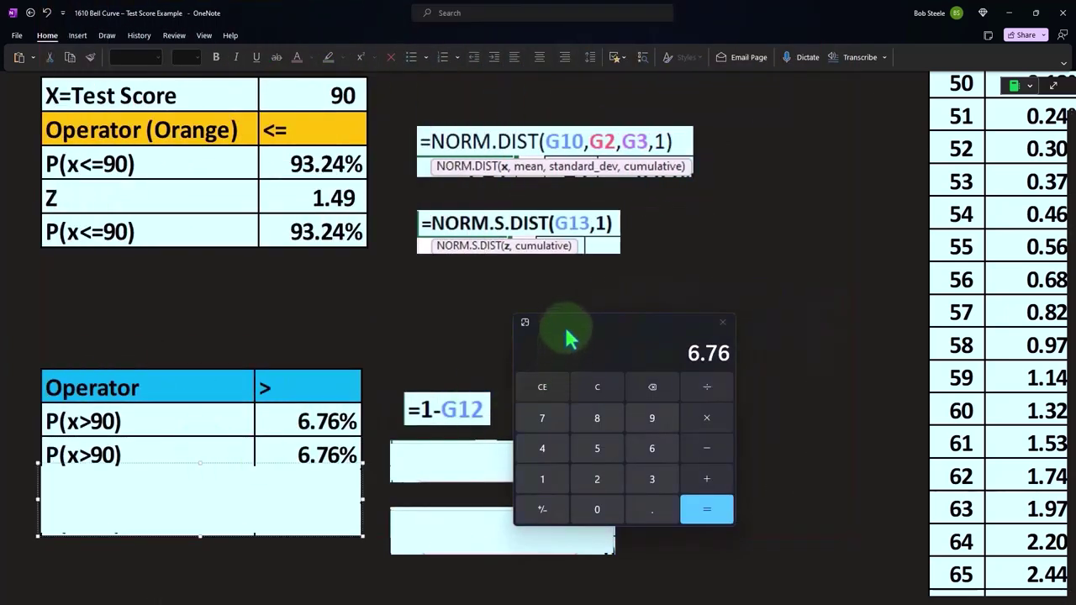
{"action": "left_click_drag", "start_coordinate": [569, 336], "coordinate": [926, 312]}
{"action": "left_click", "coordinate": [562, 476]}
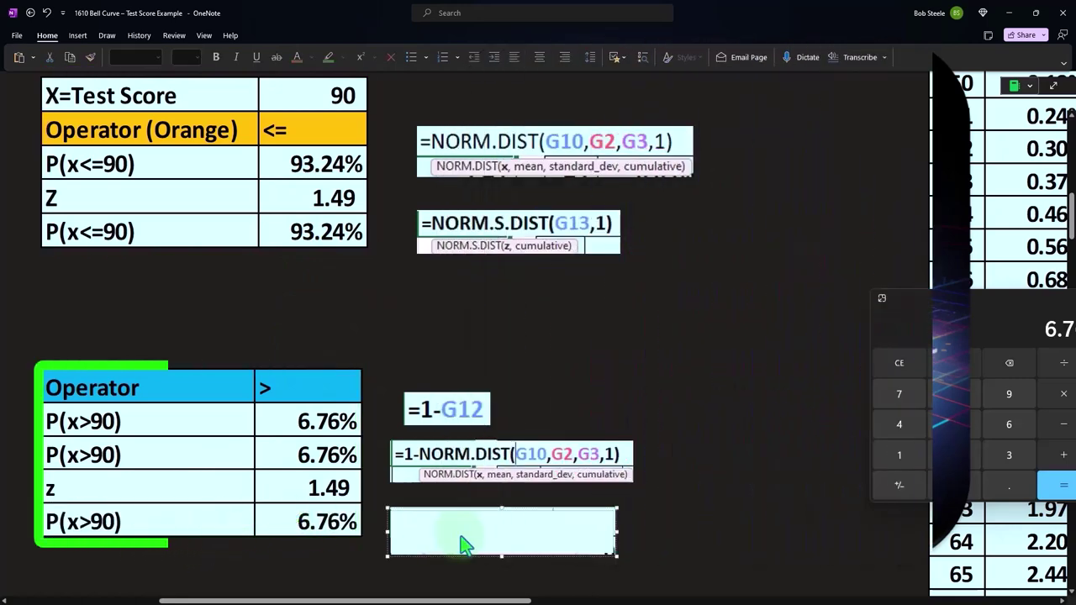
{"action": "key", "text": "ctrl+v"}
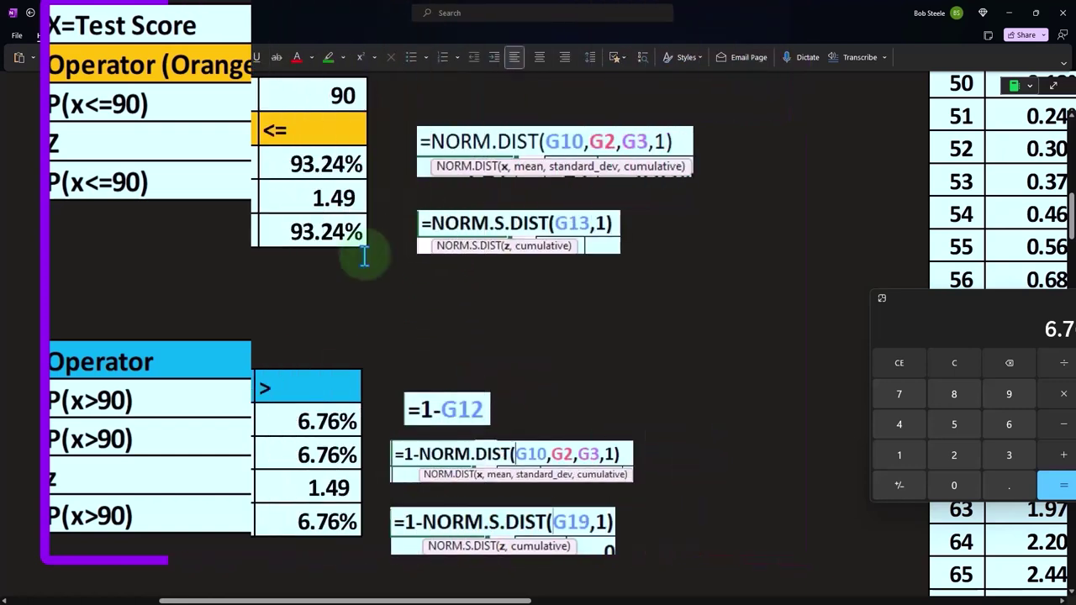
- Uncover the Lower 75 and Upper 90 rows in the table below the P(x>90) results
{"action": "scroll", "coordinate": [361, 255], "scroll_direction": "down", "scroll_amount": 5}
{"action": "left_click", "coordinate": [266, 306]}
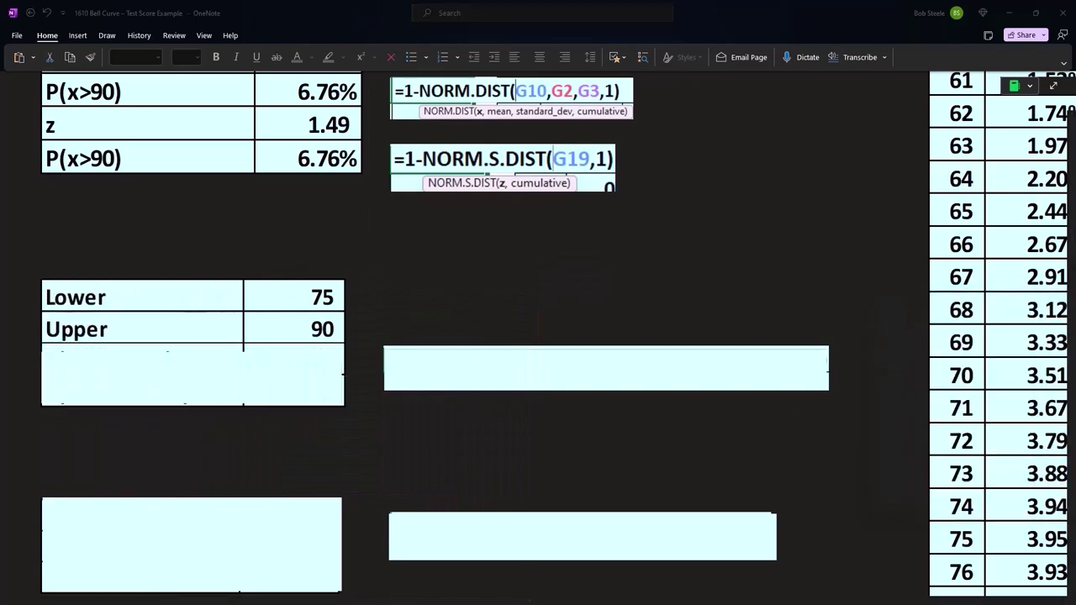
- Examine the distribution table's rows from test score 75 upward for the range between the lower and upper limits
{"action": "left_click", "coordinate": [412, 569]}
{"action": "scroll", "coordinate": [355, 588], "scroll_direction": "right", "scroll_amount": 5}
{"action": "scroll", "coordinate": [500, 459], "scroll_direction": "down", "scroll_amount": 3}
{"action": "scroll", "coordinate": [499, 458], "scroll_direction": "down", "scroll_amount": 2}
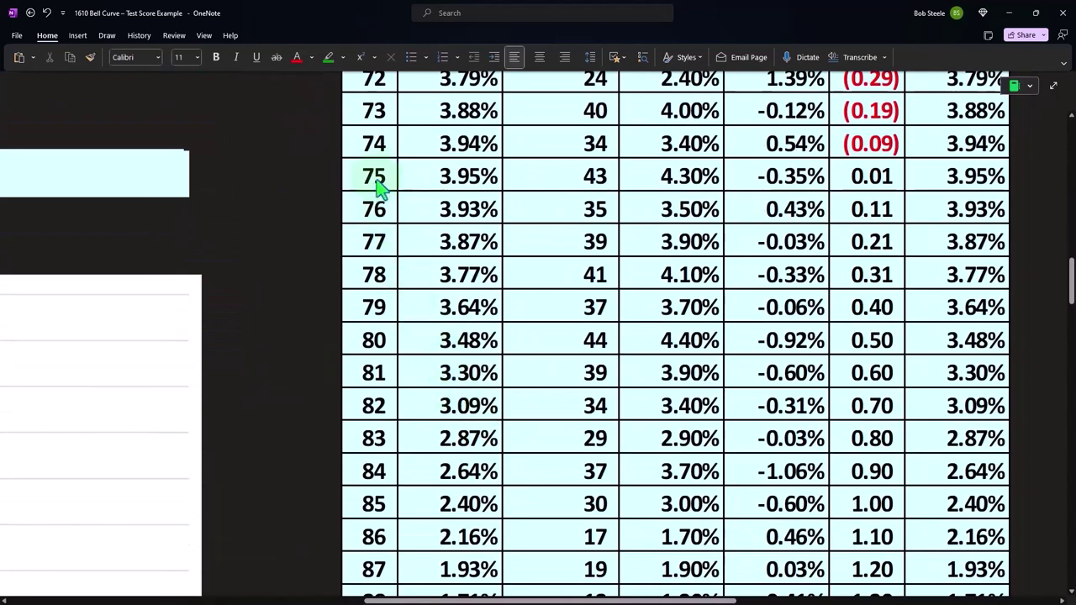
{"action": "scroll", "coordinate": [473, 600], "scroll_direction": "left", "scroll_amount": 5}
{"action": "scroll", "coordinate": [230, 543], "scroll_direction": "up", "scroll_amount": 4}
{"action": "scroll", "coordinate": [231, 548], "scroll_direction": "down", "scroll_amount": 2}
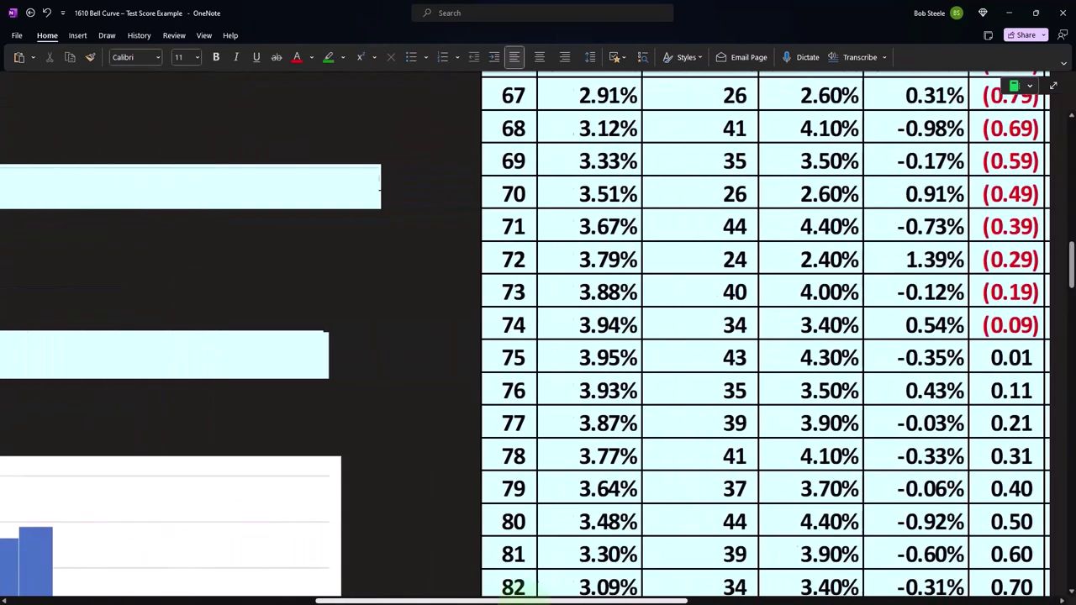